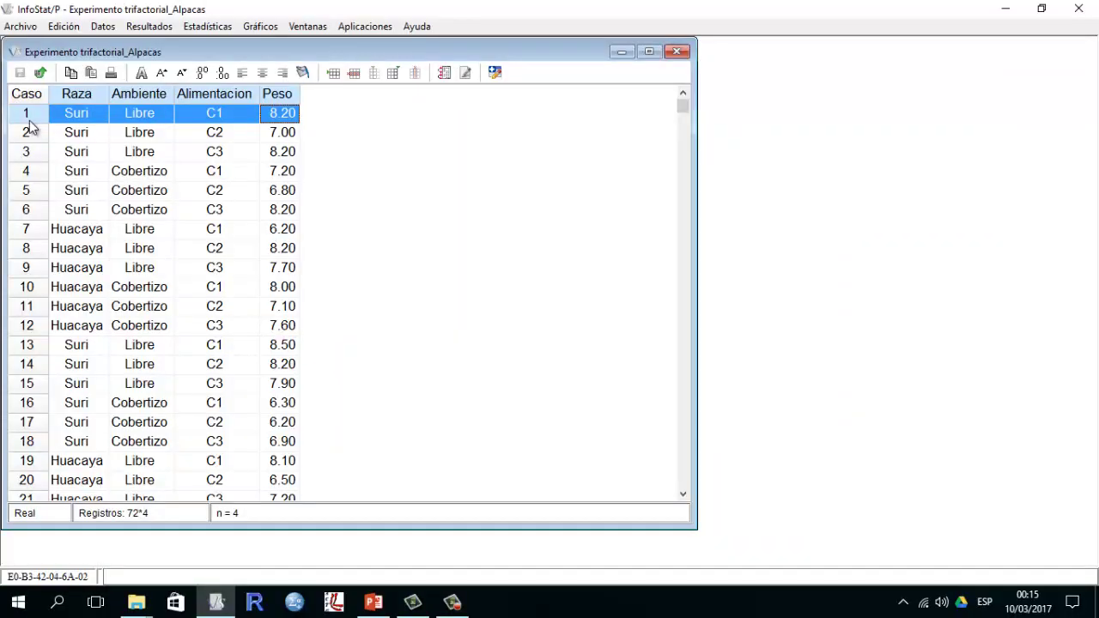
# Examine the first data cases and the Raza, Ambiente, Alimentacion and Peso columns of the alpaca table
pyautogui.click(34, 133)
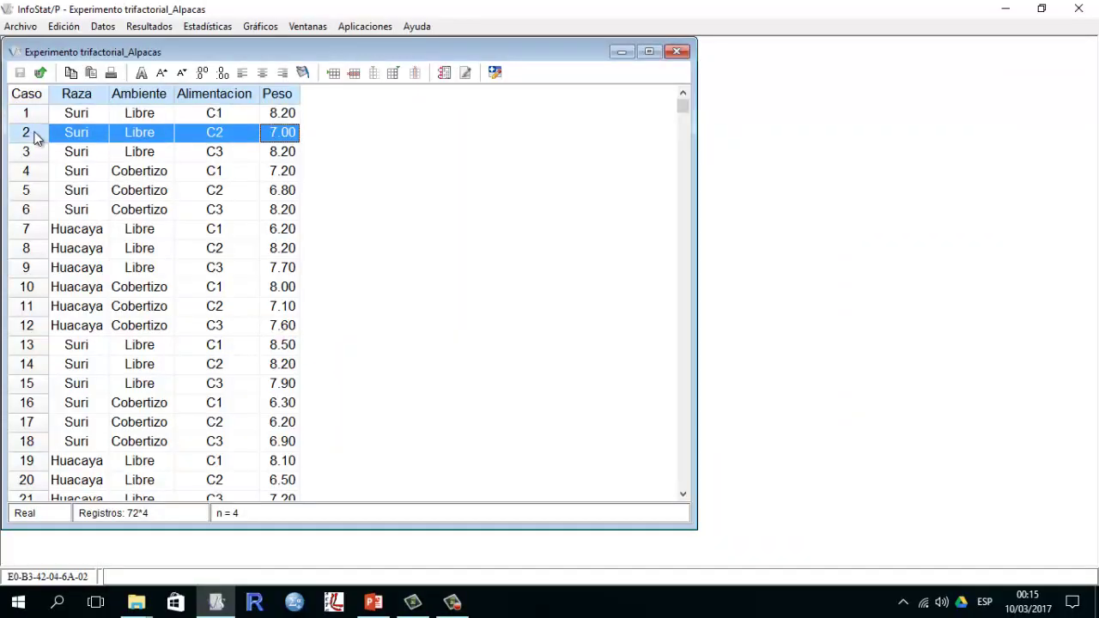
pyautogui.click(36, 153)
pyautogui.click(84, 96)
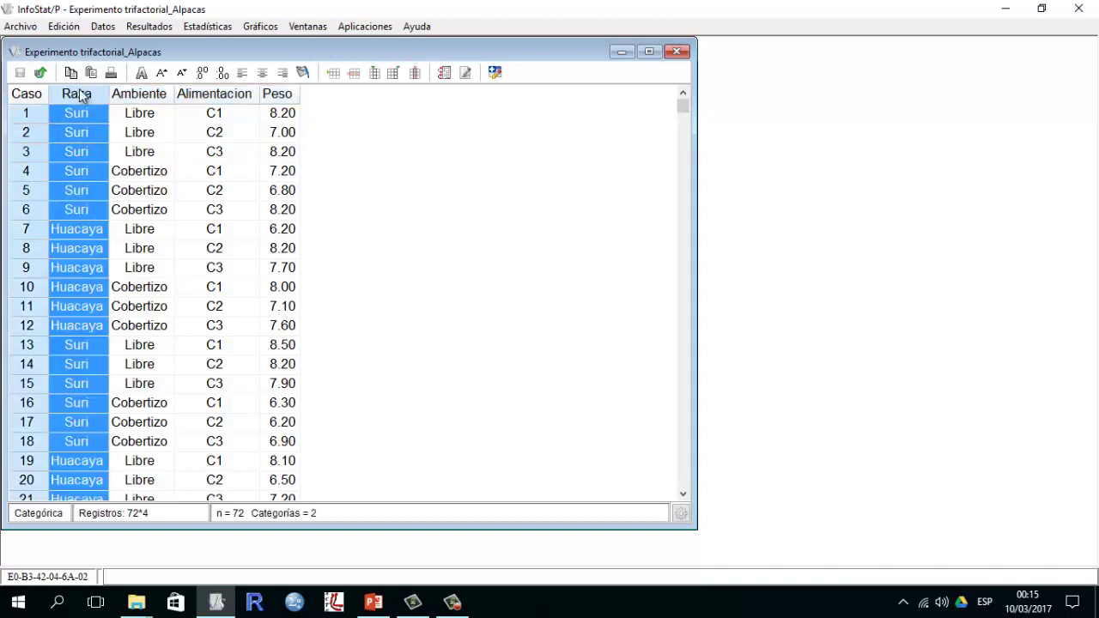
pyautogui.click(139, 98)
pyautogui.click(213, 99)
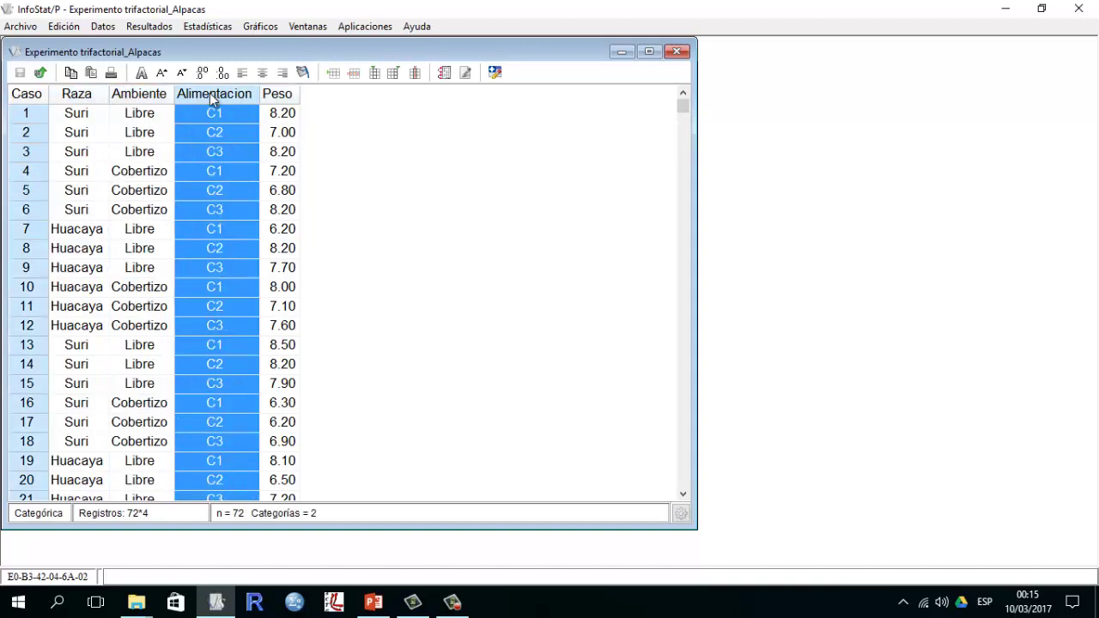
pyautogui.click(274, 96)
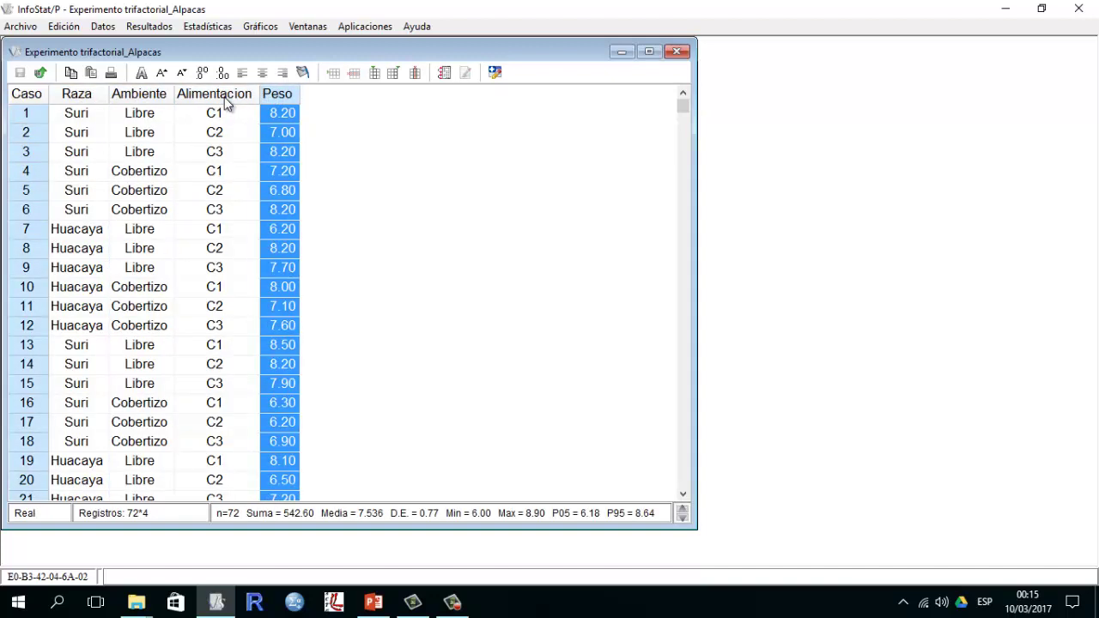
pyautogui.click(84, 96)
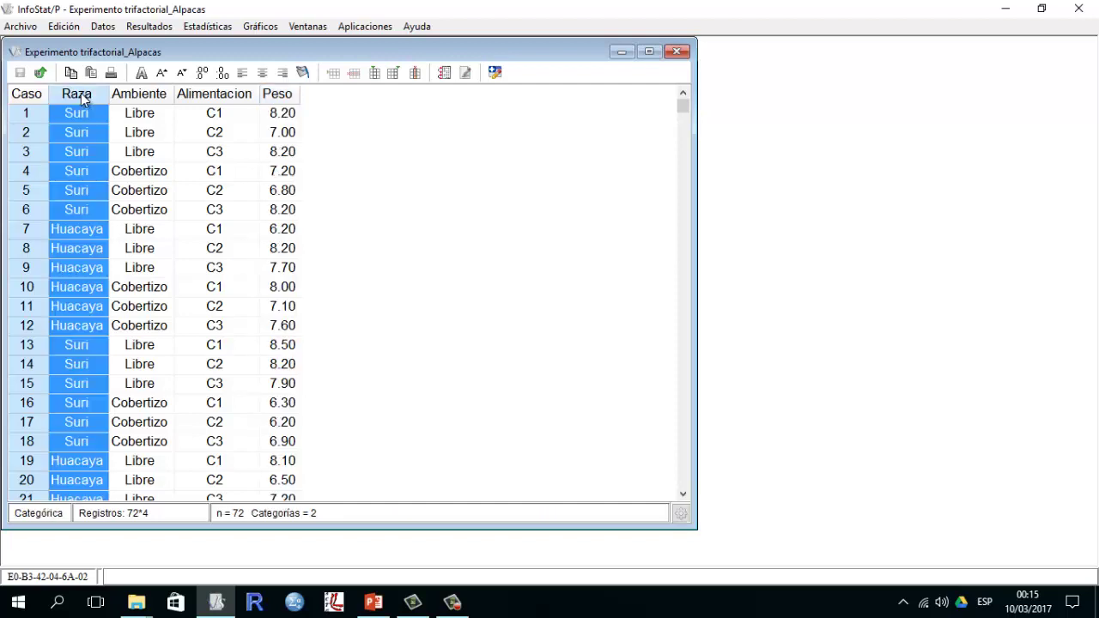
pyautogui.click(145, 96)
pyautogui.click(209, 97)
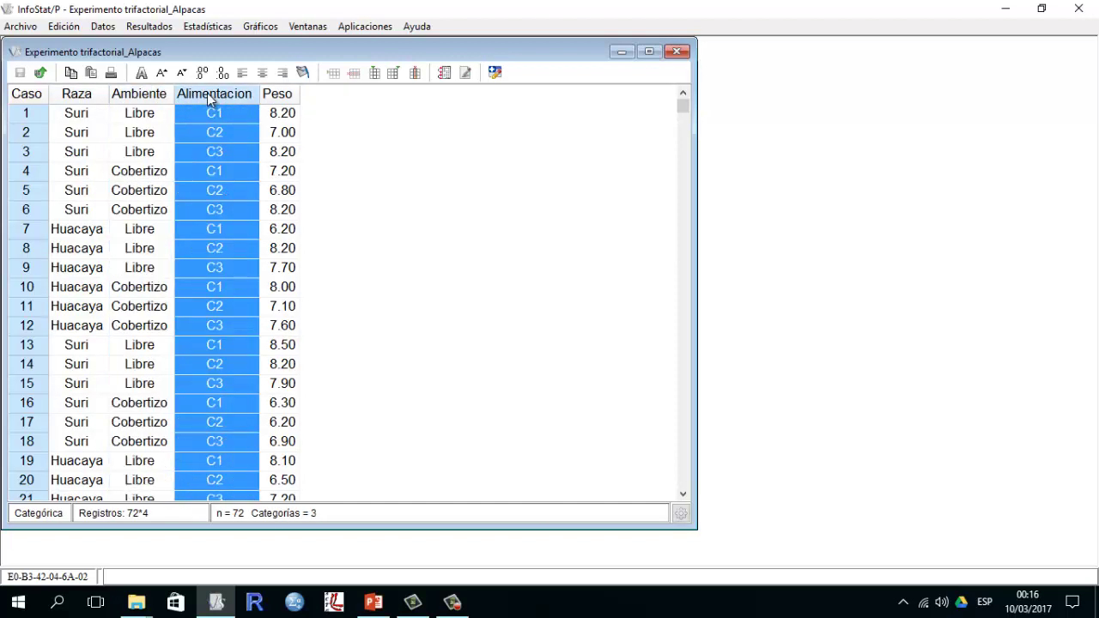
pyautogui.click(282, 97)
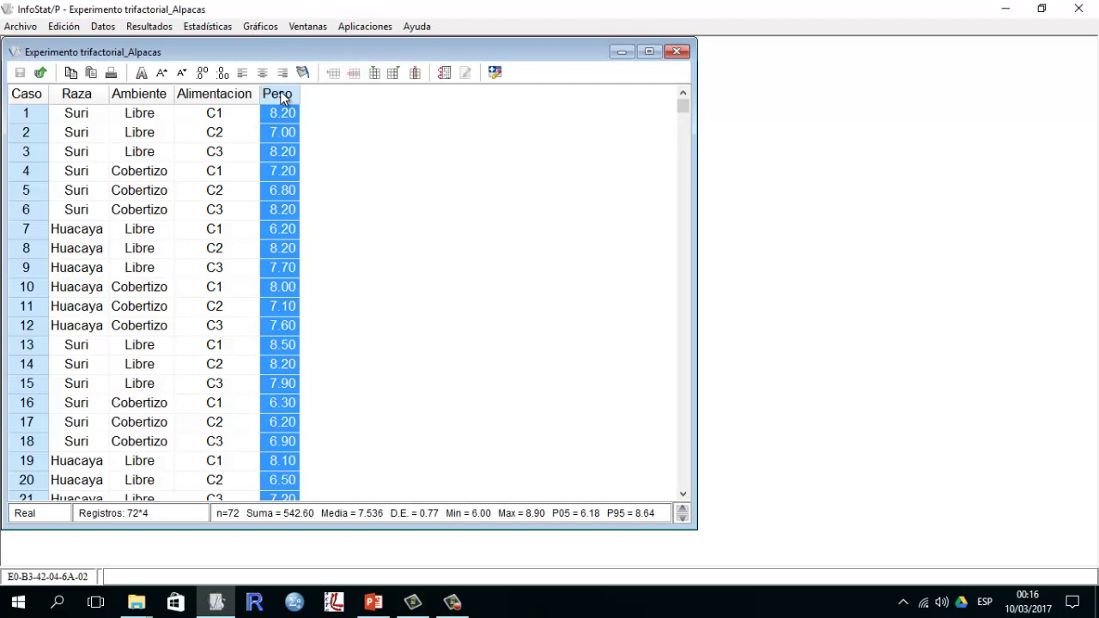
# Set up an analysis of variance with Peso as dependent variable and Raza, Ambiente and Alimentacion as classification variables
pyautogui.click(207, 26)
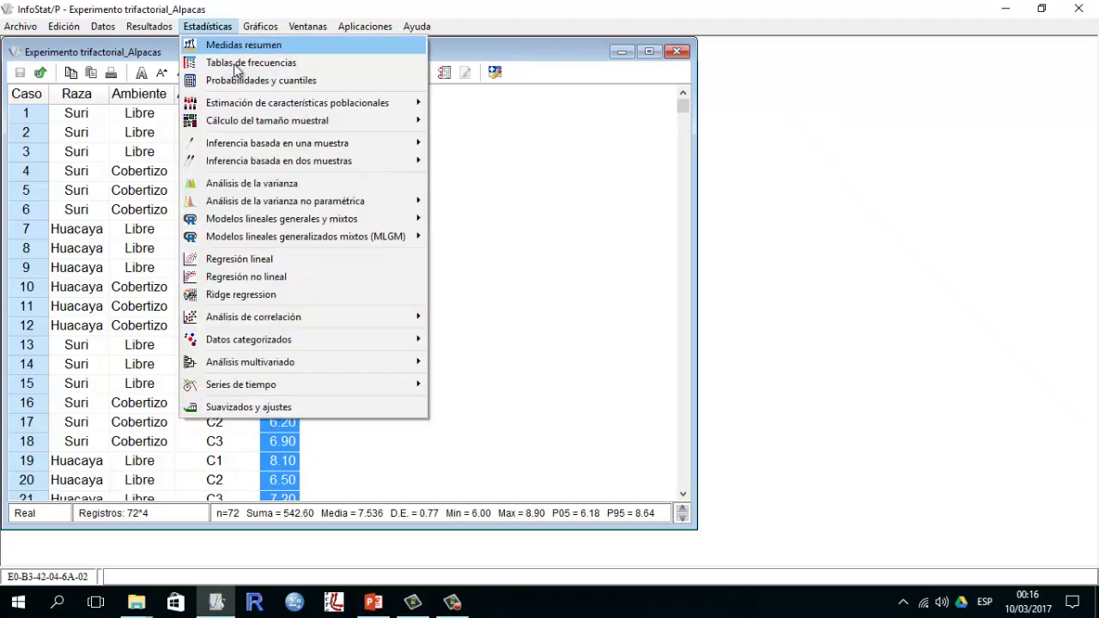
pyautogui.click(285, 185)
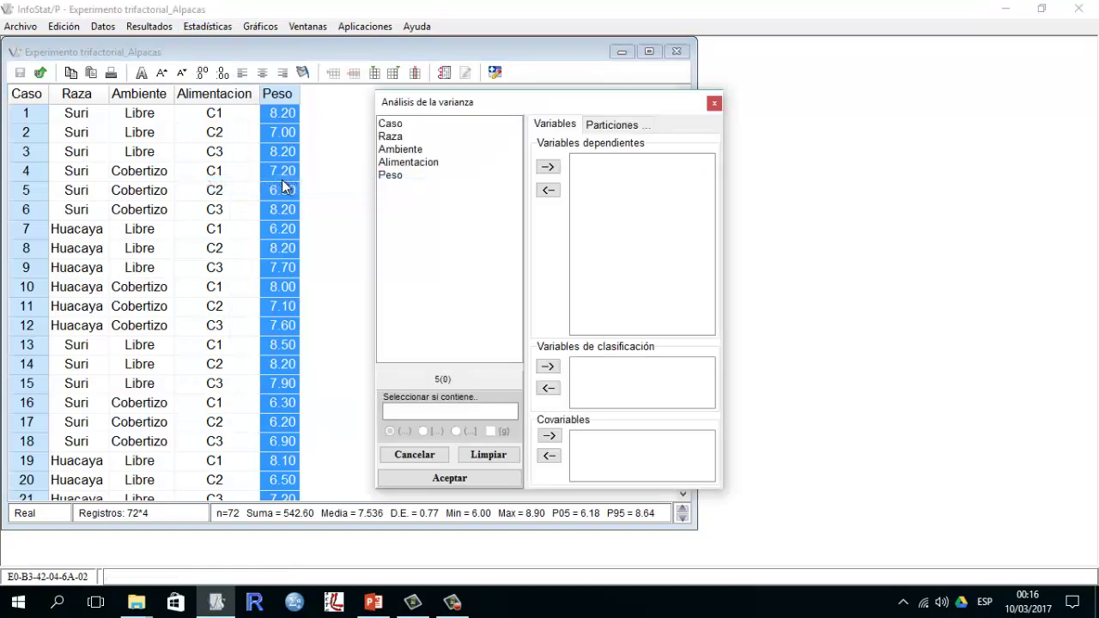
pyautogui.click(400, 178)
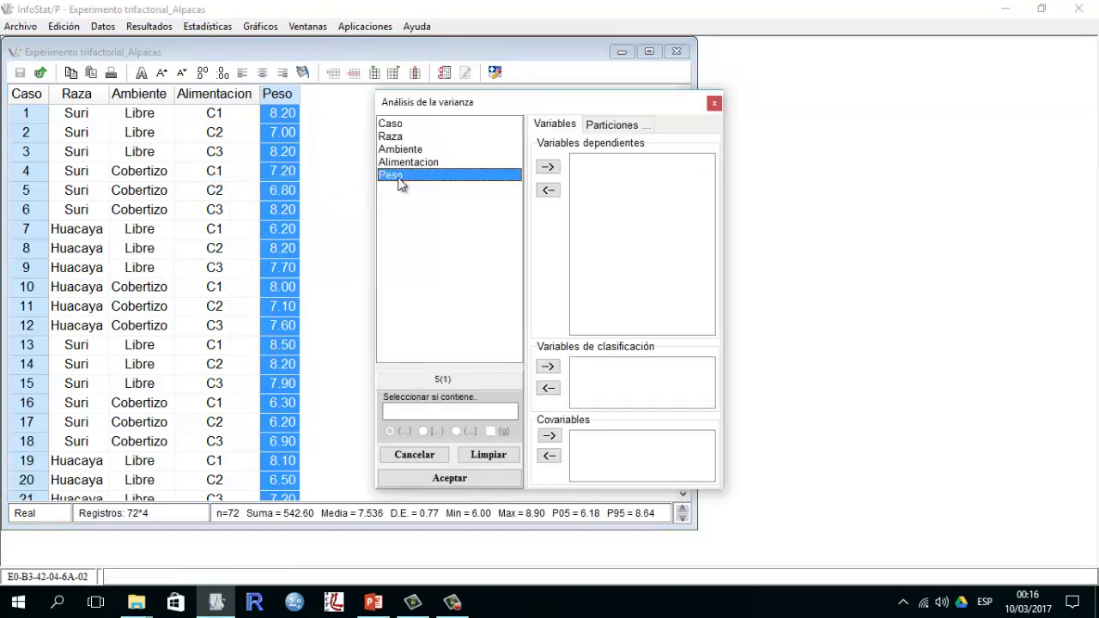
pyautogui.click(549, 168)
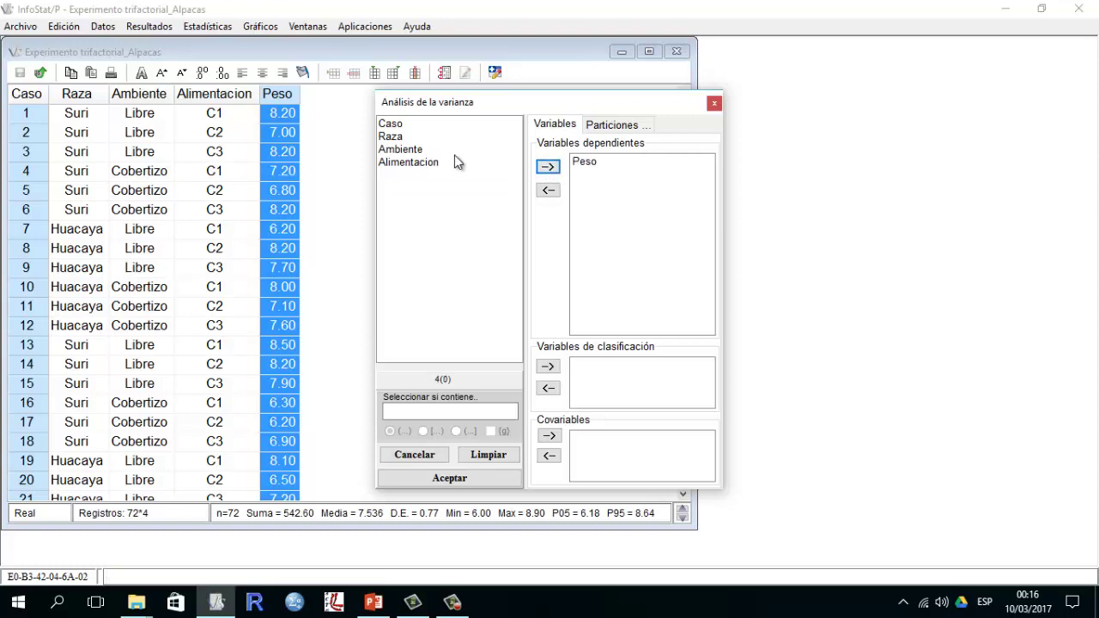
pyautogui.moveTo(401, 136); pyautogui.dragTo(403, 163)
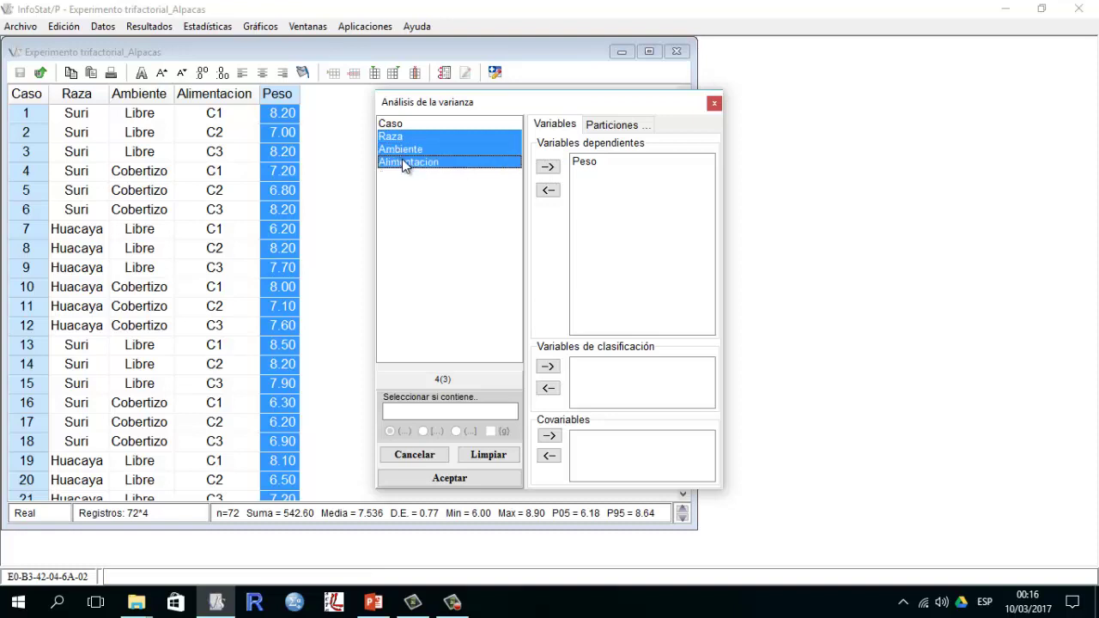
pyautogui.click(547, 367)
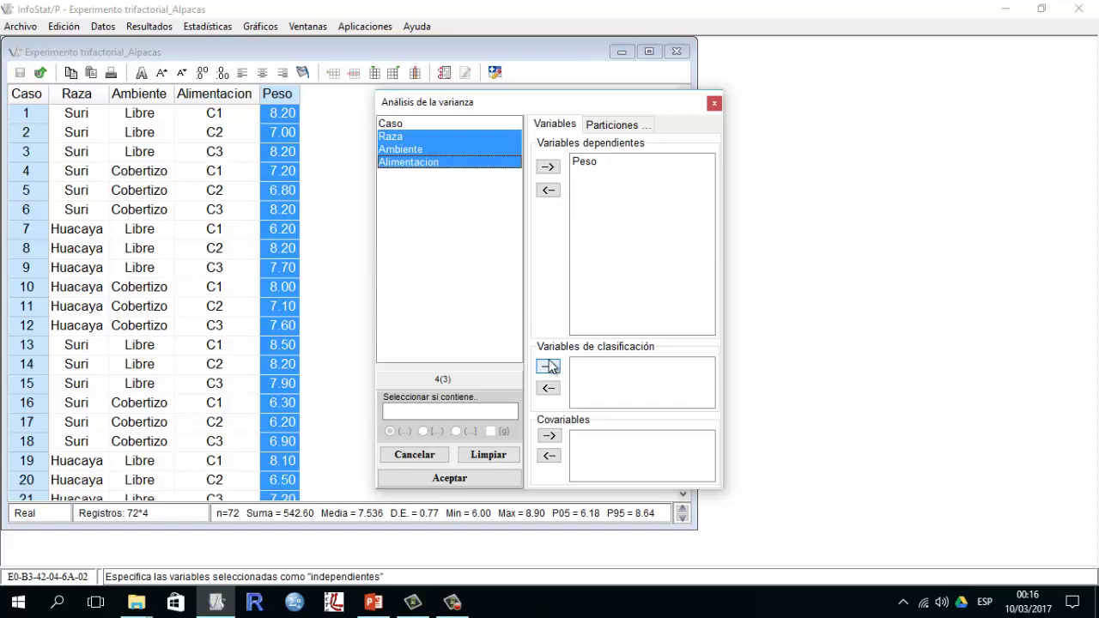
pyautogui.click(550, 367)
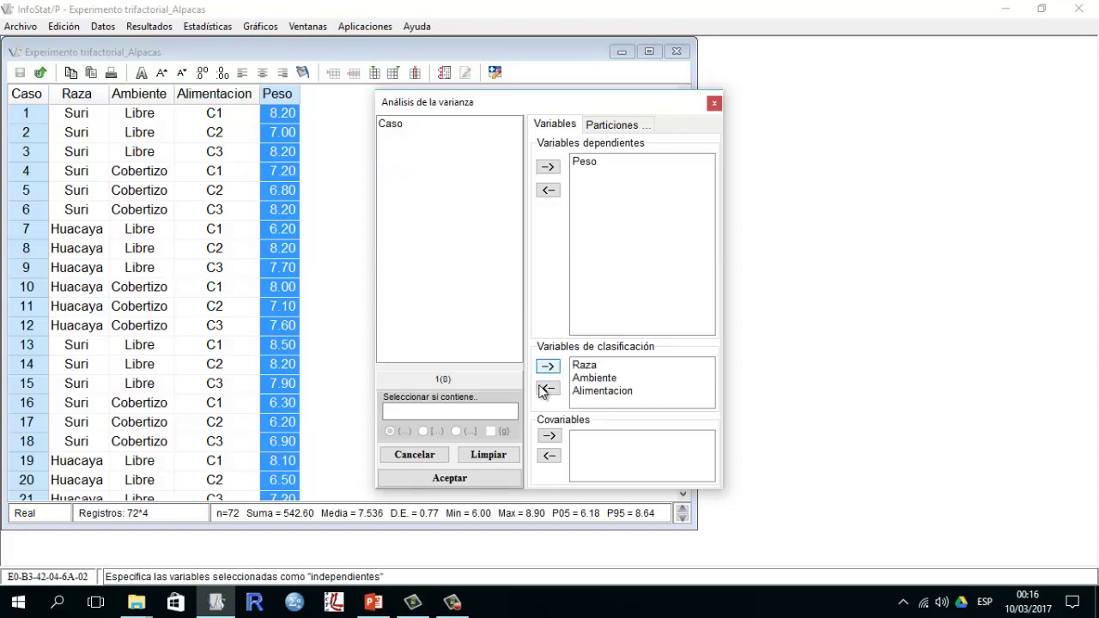
pyautogui.click(477, 481)
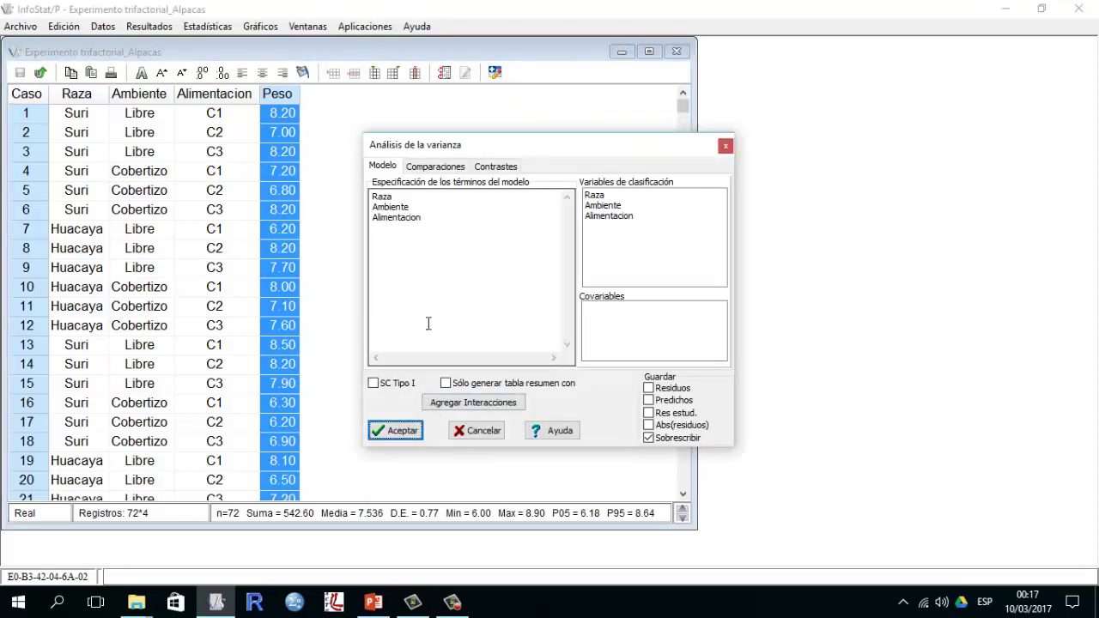
# Add all factor interactions to the model and run the analysis, saving residuals, predicted values and studentized residuals
pyautogui.click(482, 403)
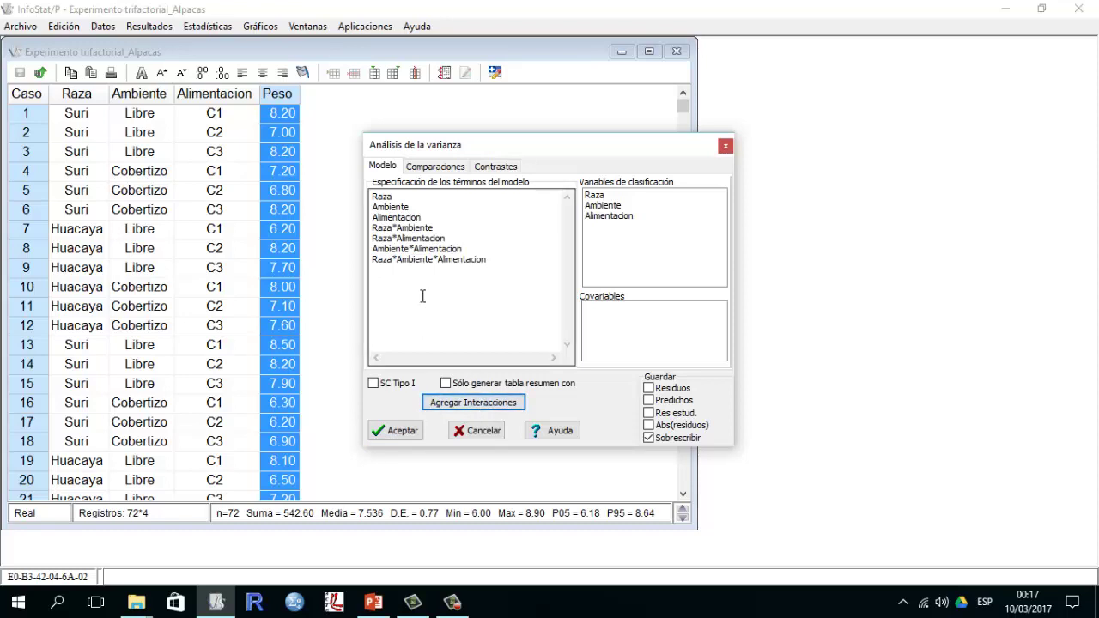
pyautogui.click(382, 273)
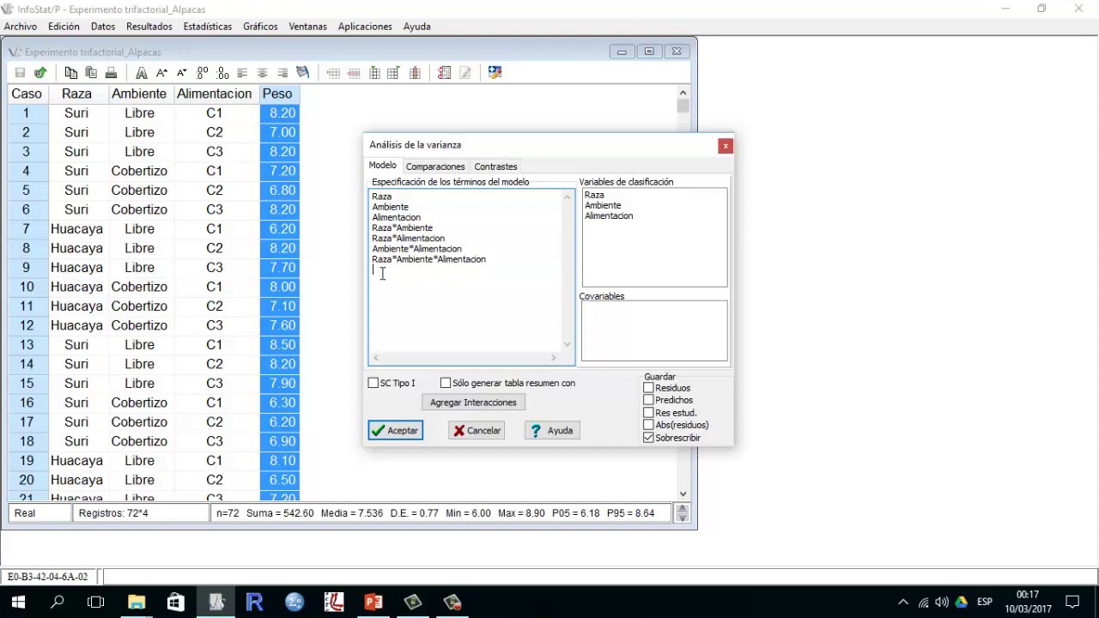
pyautogui.click(649, 388)
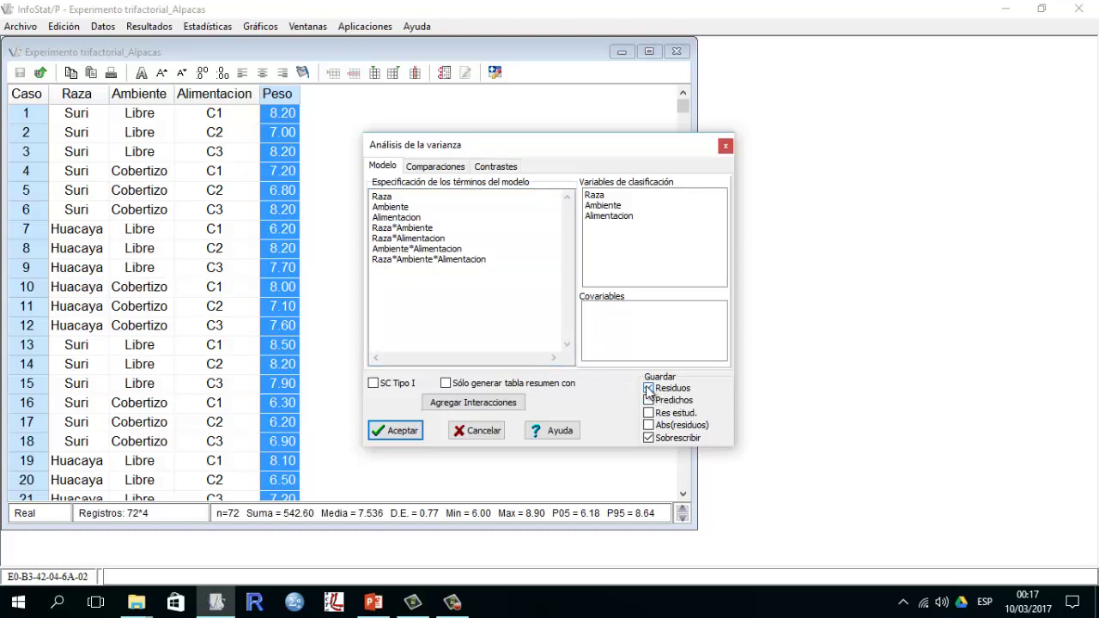
pyautogui.click(649, 400)
pyautogui.click(649, 412)
pyautogui.click(392, 431)
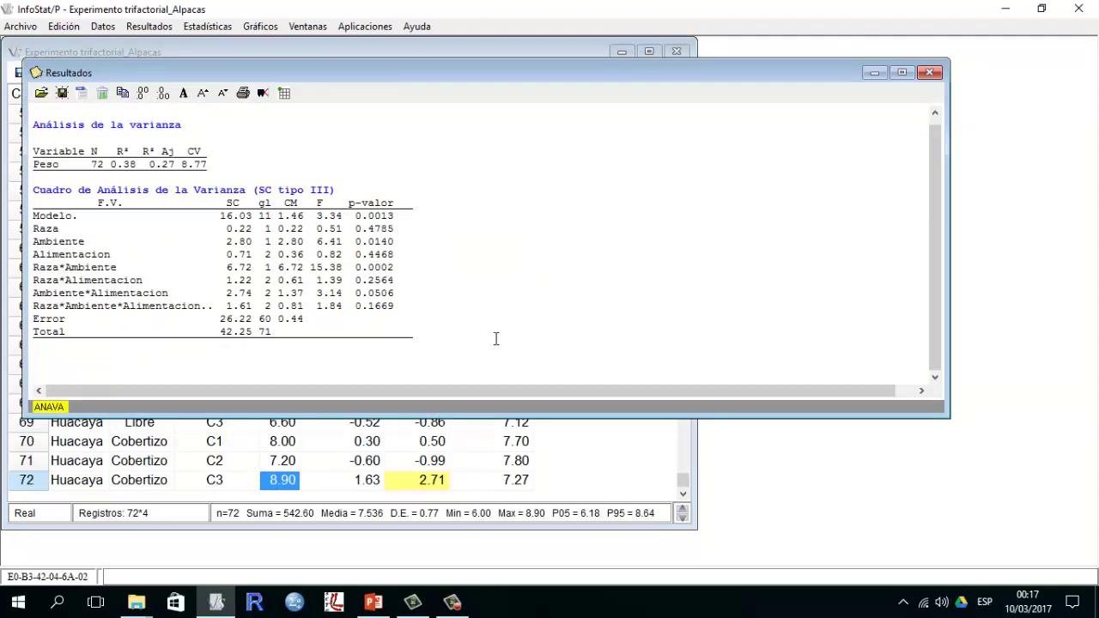
# Return to the data table and examine the added RDUO_Peso, RE_Peso and PRED_Peso columns
pyautogui.click(509, 51)
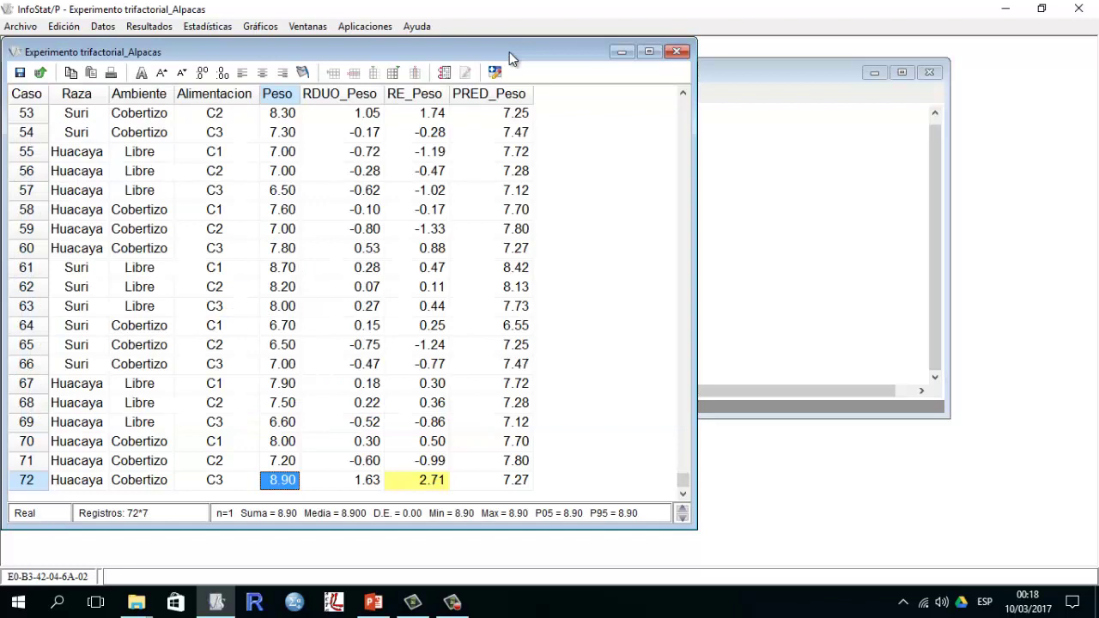
pyautogui.click(416, 93)
pyautogui.click(340, 94)
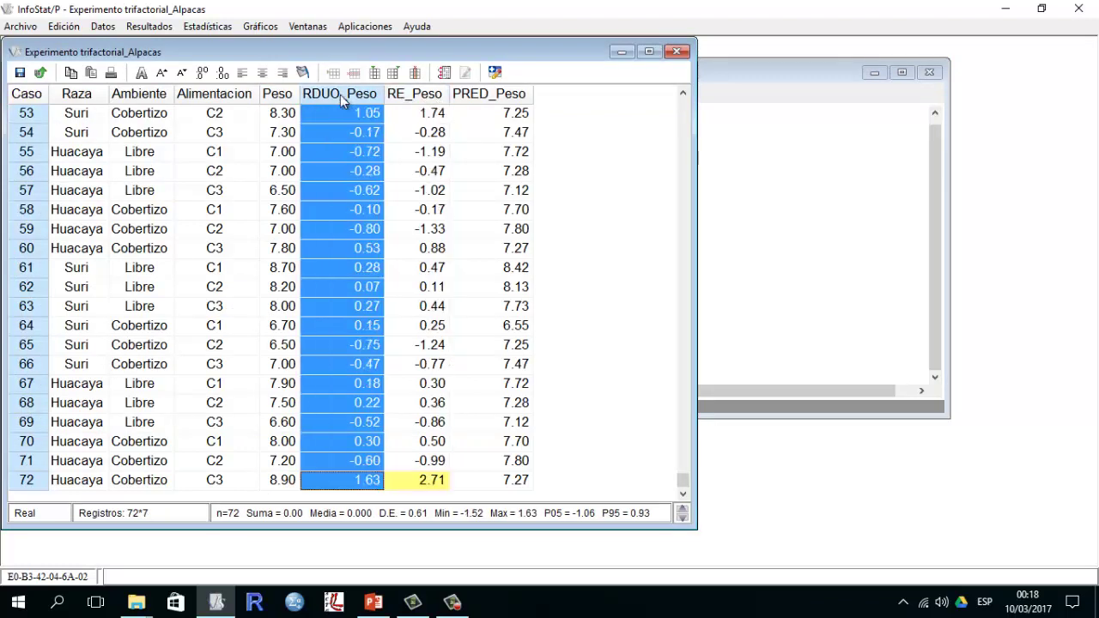
pyautogui.moveTo(349, 91)
pyautogui.mouseDown()
pyautogui.moveTo(471, 98)
pyautogui.moveTo(330, 96)
pyautogui.mouseUp()
pyautogui.click(417, 98)
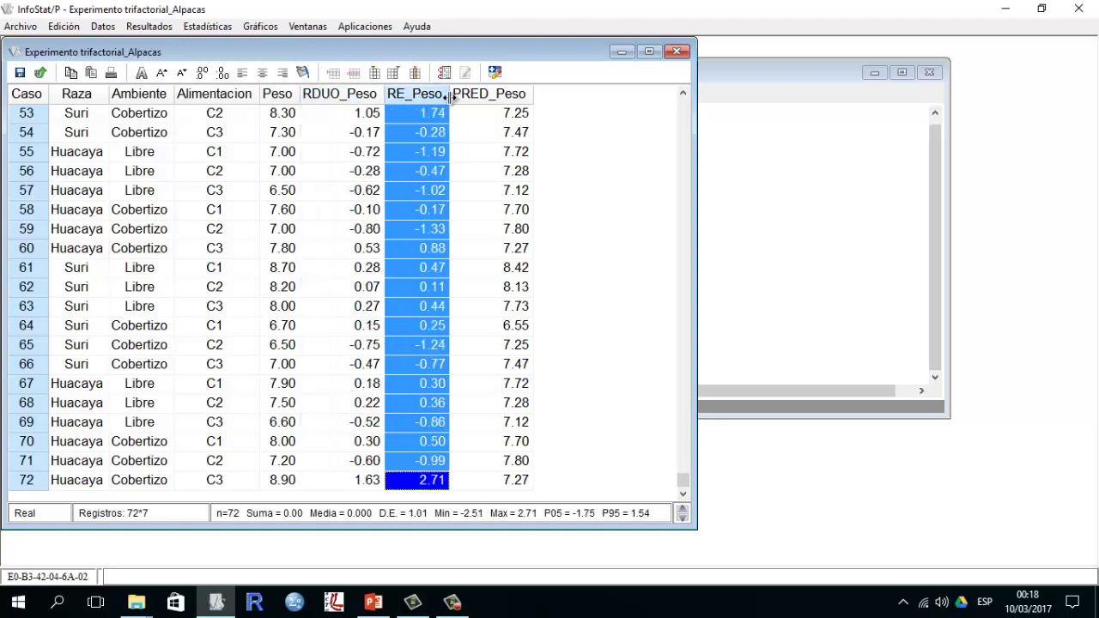
pyautogui.click(472, 97)
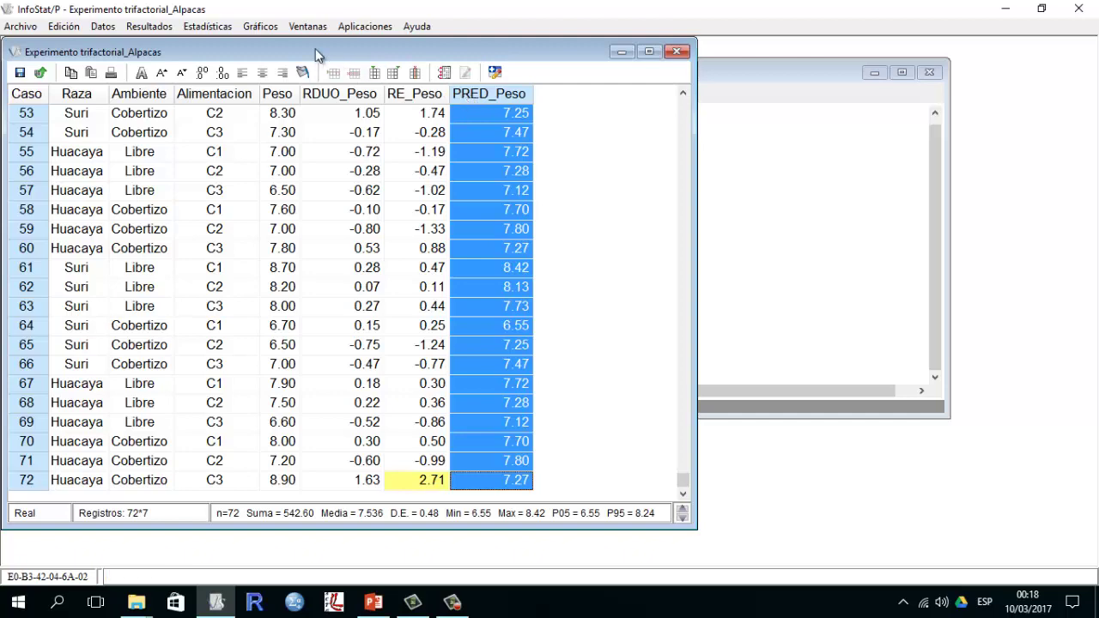
# Create a Q-Q plot of RDUO_Peso against the Normal distribution with the y=x line shown
pyautogui.click(260, 27)
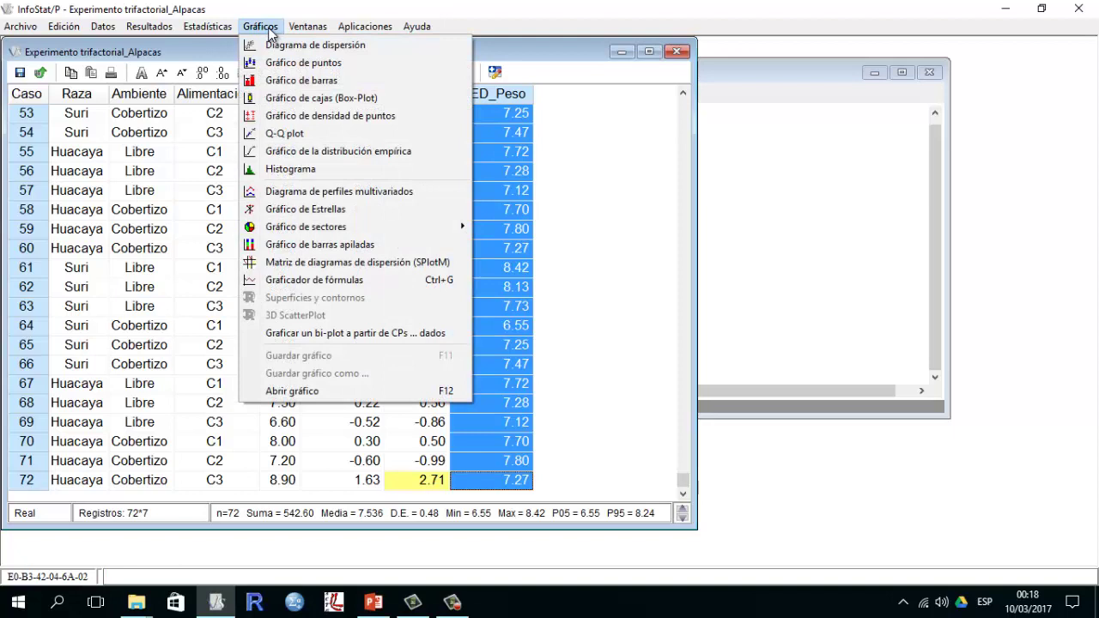
pyautogui.click(293, 135)
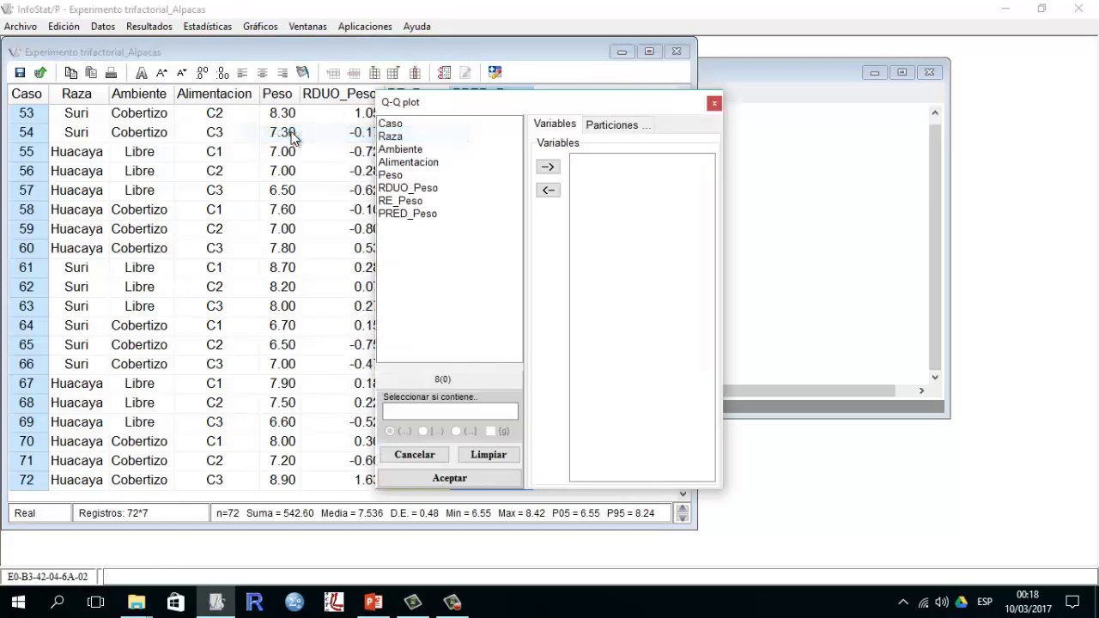
pyautogui.click(426, 189)
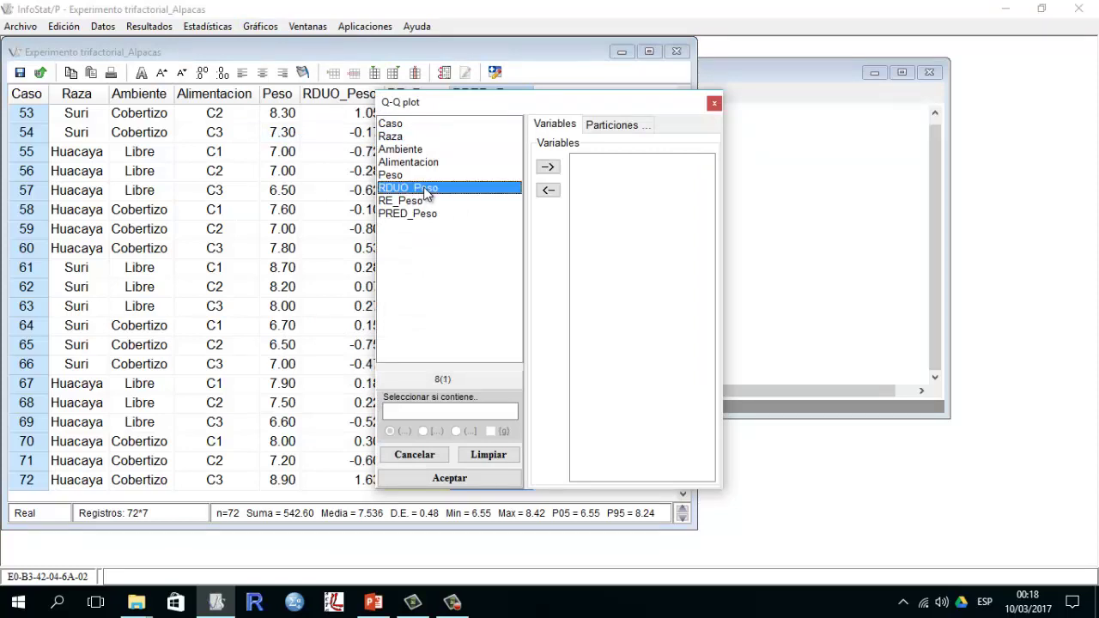
pyautogui.click(548, 166)
pyautogui.click(461, 475)
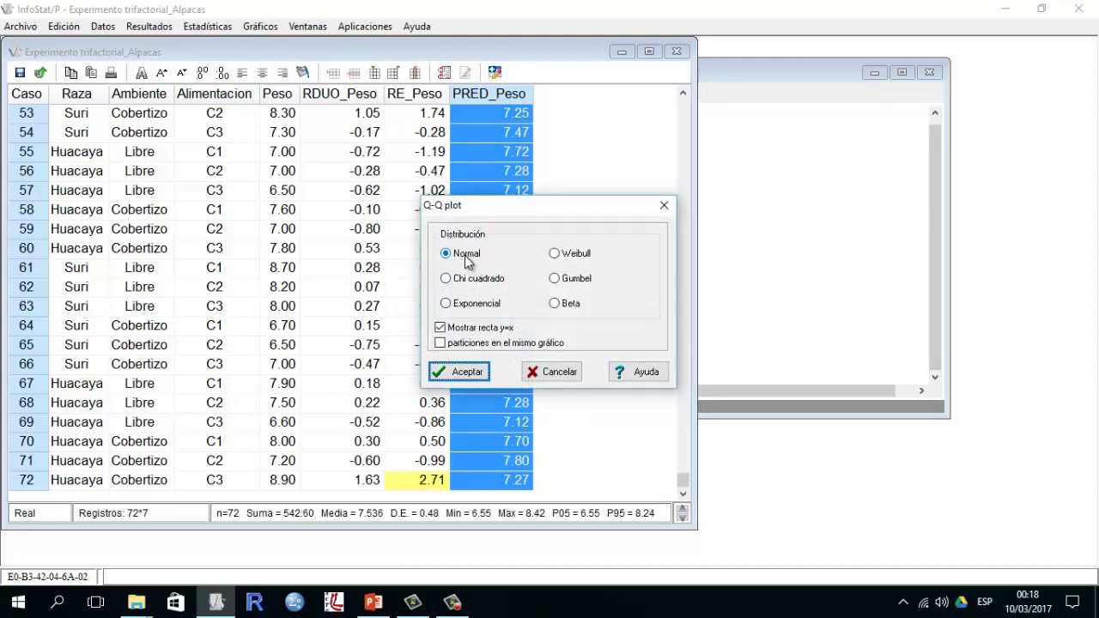
pyautogui.click(463, 371)
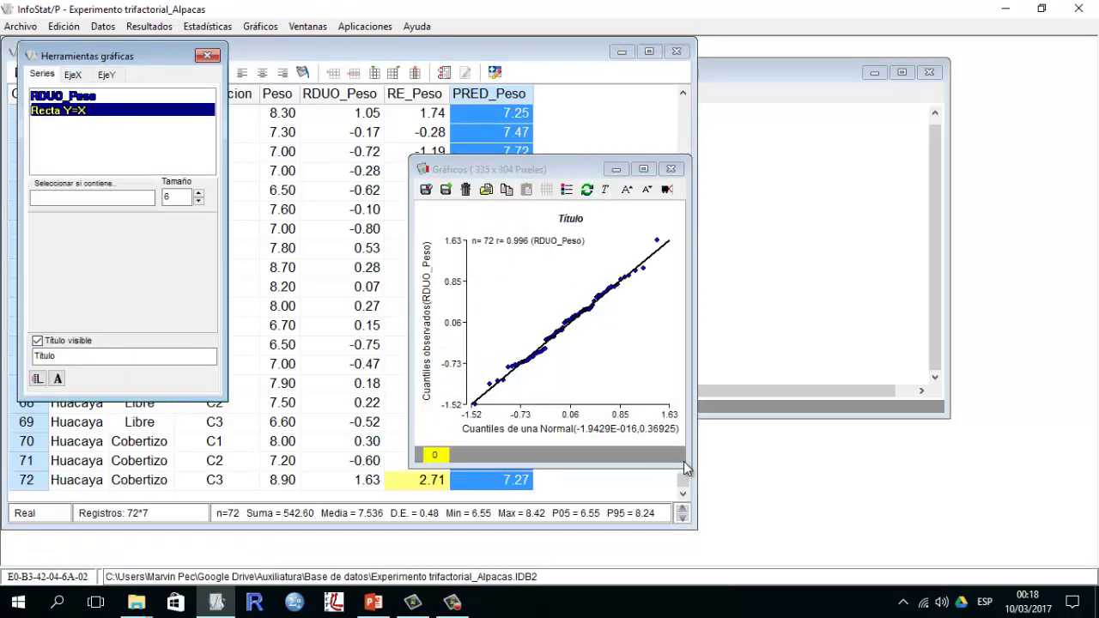
# Enlarge the Q-Q plot window to about 668 x 397 pixels and reposition it over the data table
pyautogui.moveTo(686, 468); pyautogui.dragTo(826, 509)
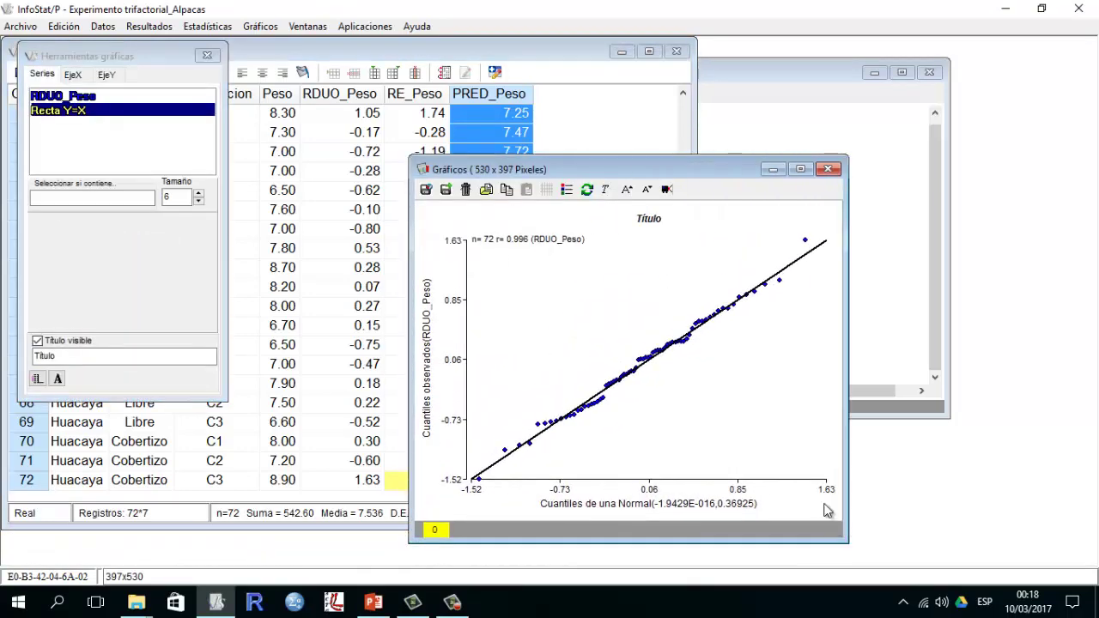
pyautogui.moveTo(713, 177); pyautogui.dragTo(580, 96)
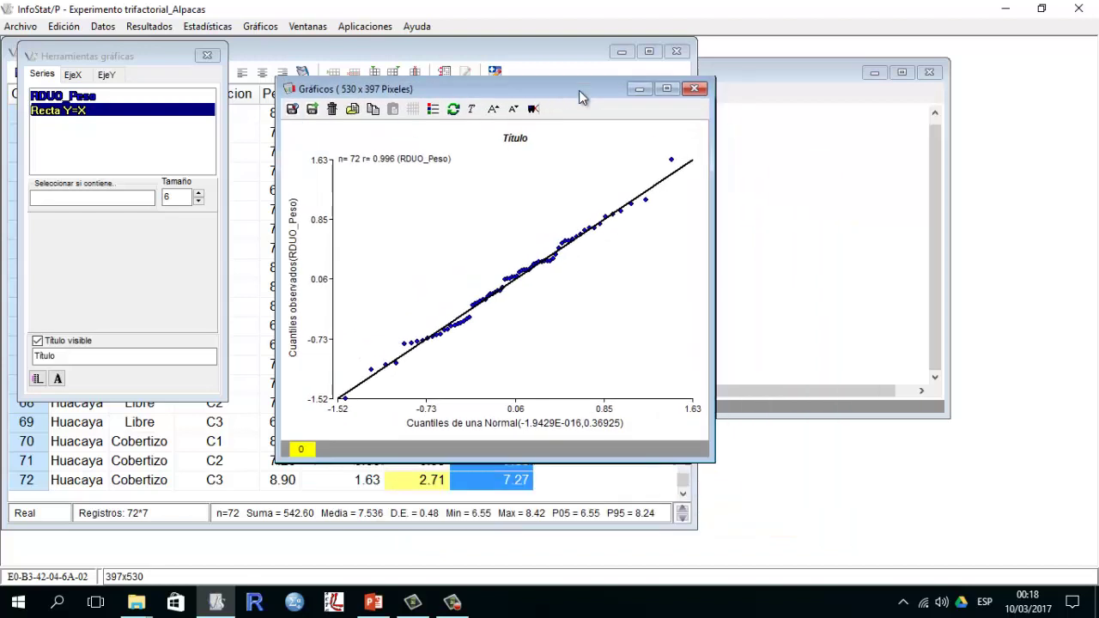
pyautogui.moveTo(713, 461); pyautogui.dragTo(825, 461)
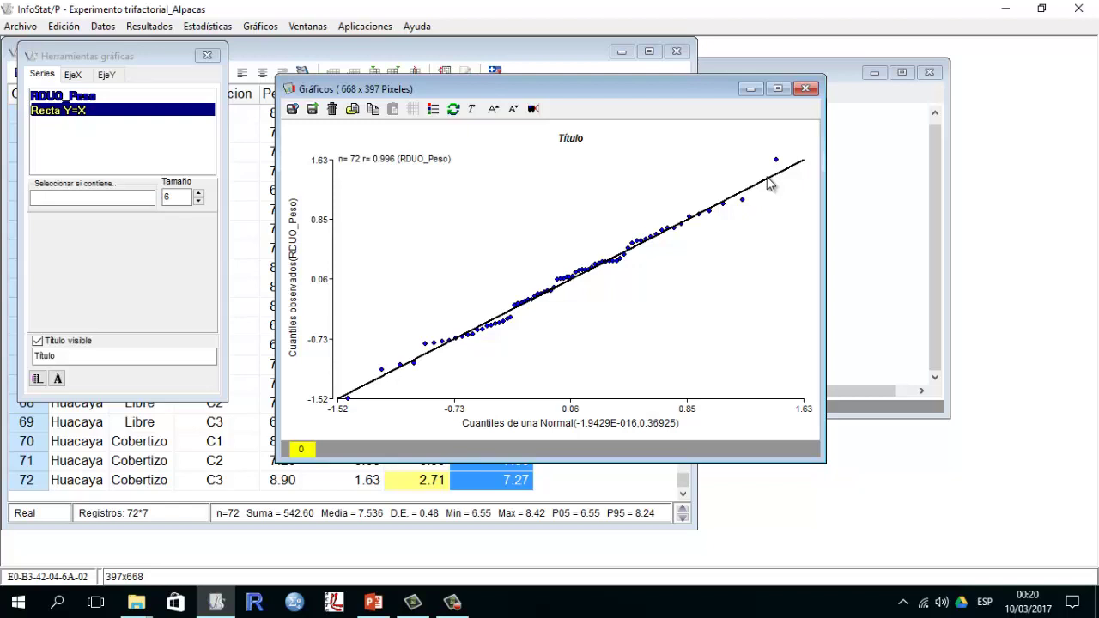
# Run the modified Shapiro-Wilks normality test on RDUO_Peso instead of Peso and examine its p-value
pyautogui.click(219, 27)
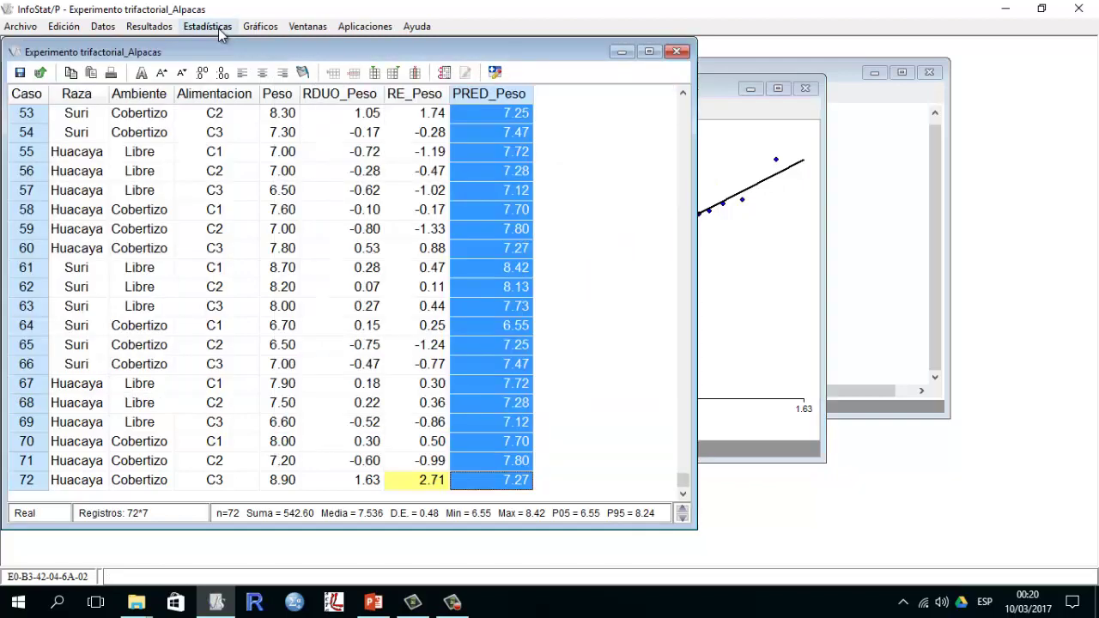
pyautogui.click(207, 27)
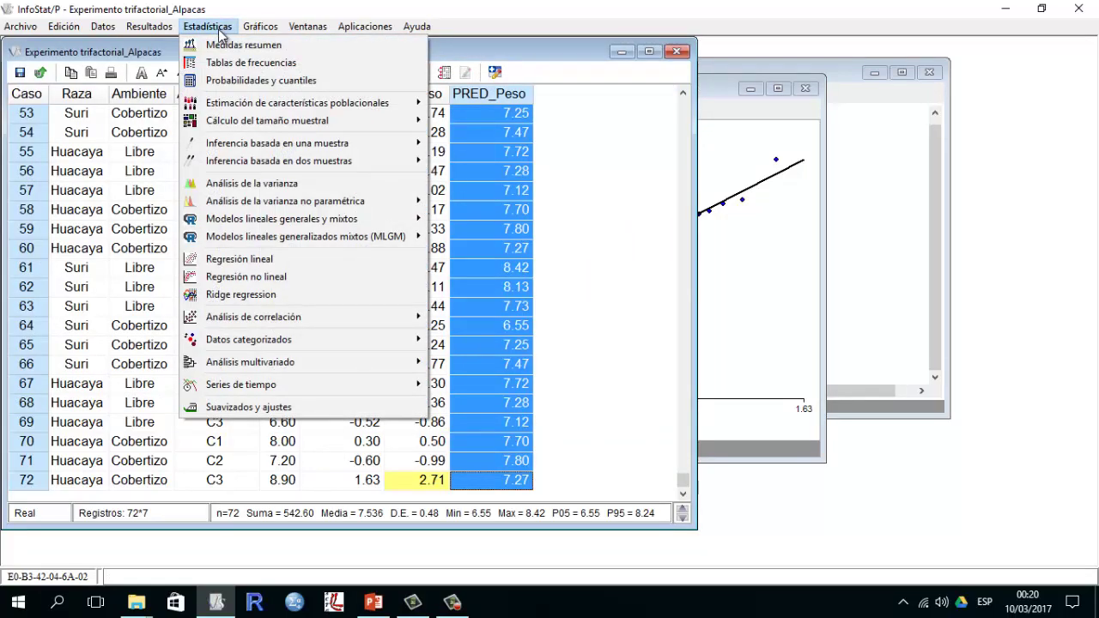
pyautogui.moveTo(235, 144)
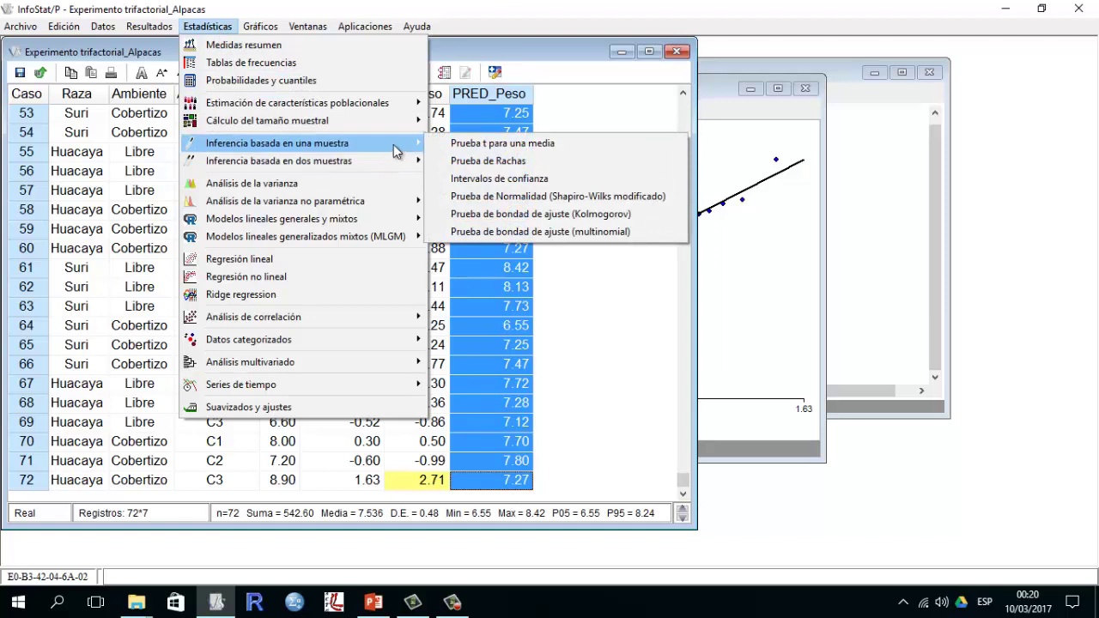
pyautogui.click(496, 197)
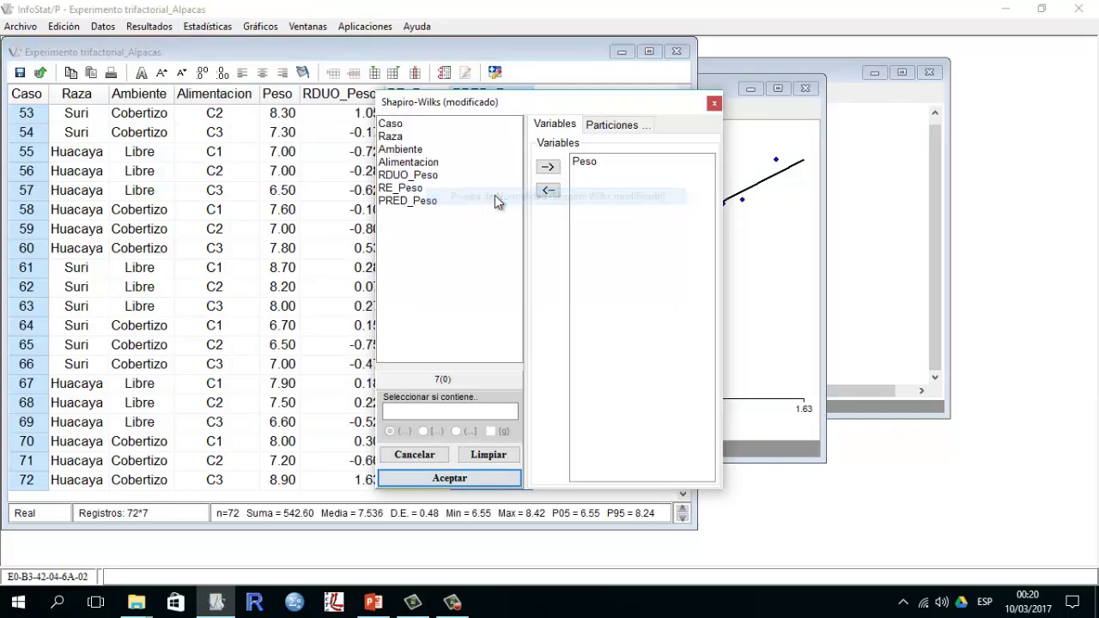
pyautogui.click(481, 457)
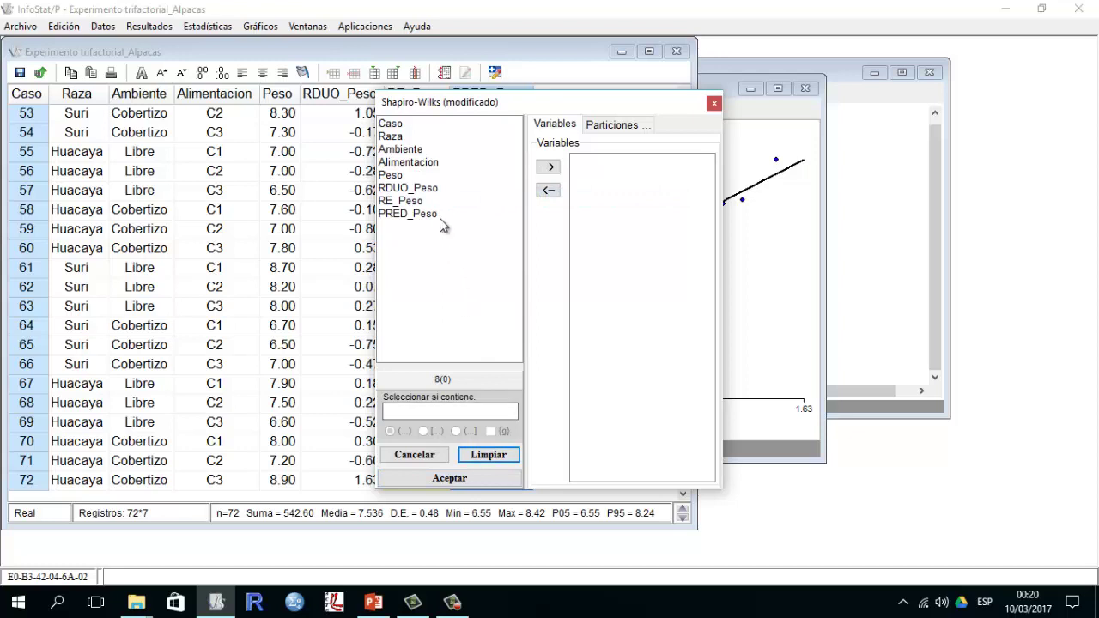
pyautogui.click(425, 189)
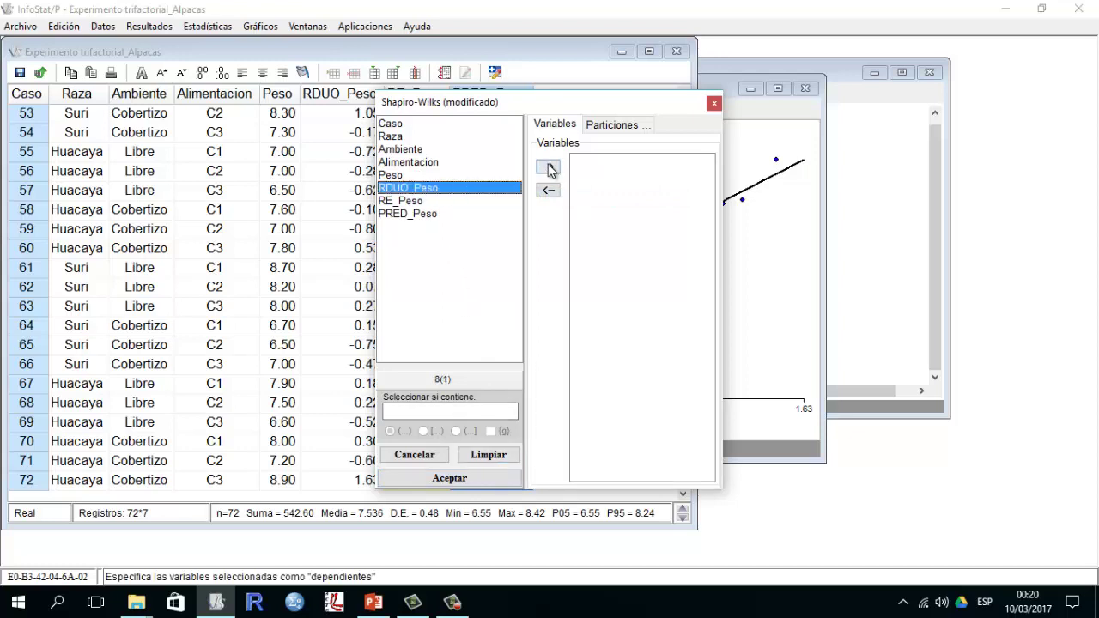
pyautogui.click(546, 166)
pyautogui.click(449, 477)
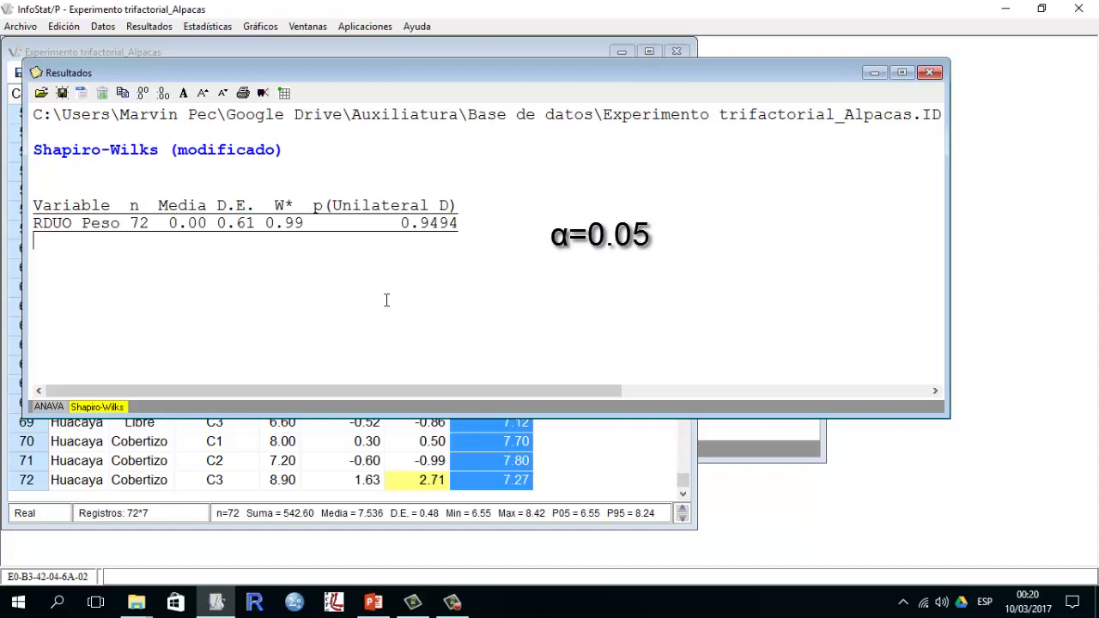
pyautogui.moveTo(465, 225); pyautogui.dragTo(400, 223)
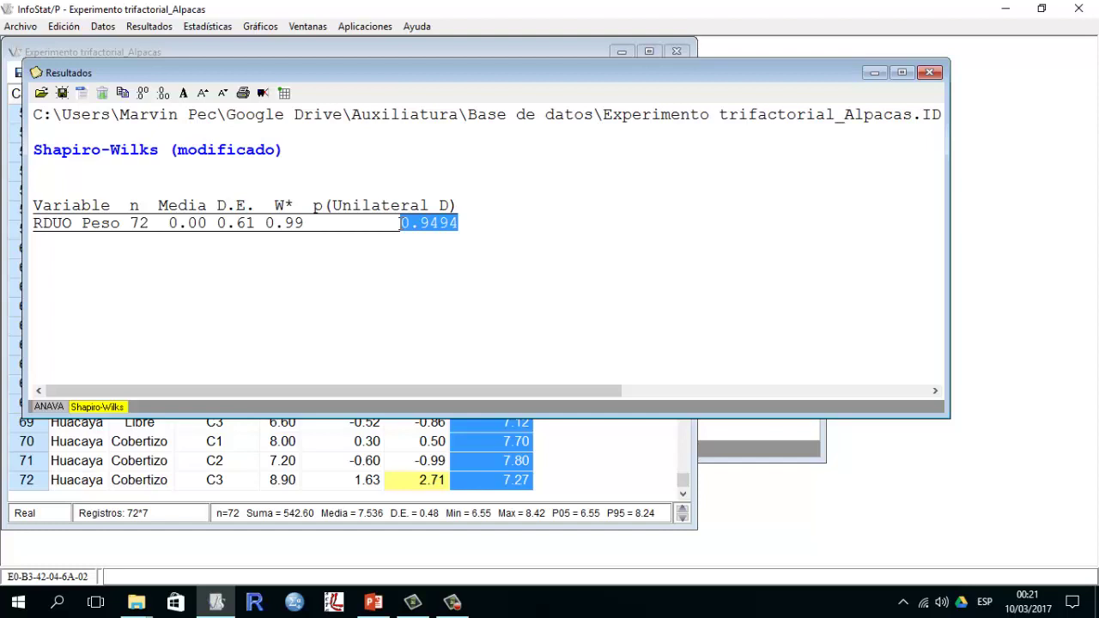
# Create a scatter plot with RE_Peso on the Y axis and PRED_Peso on the X axis, replacing the preset RDUO_Peso
pyautogui.click(874, 73)
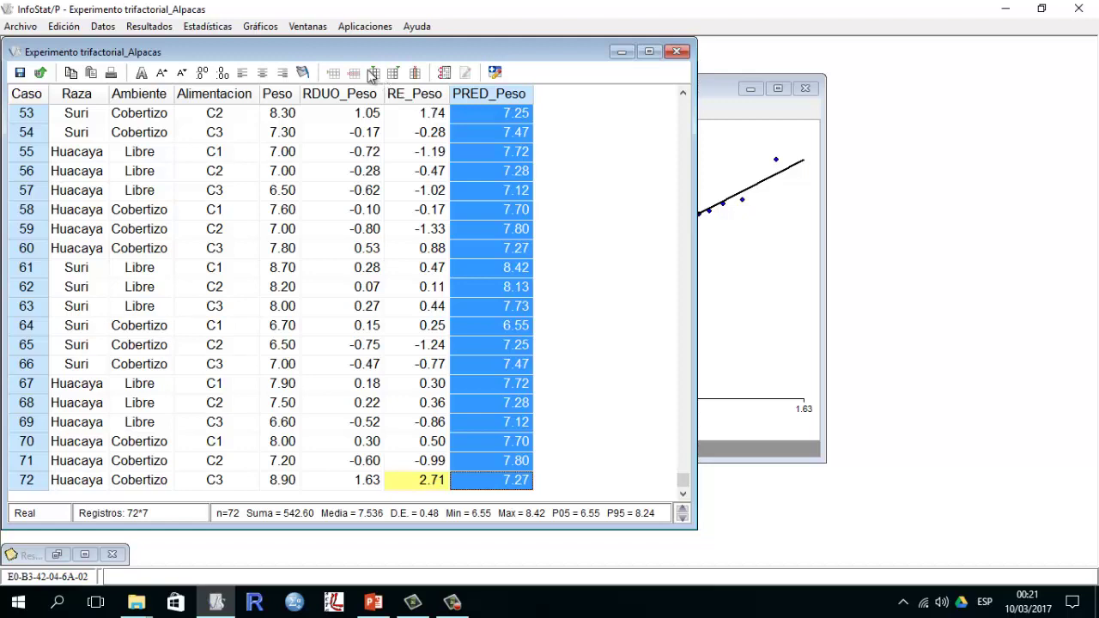
pyautogui.click(260, 27)
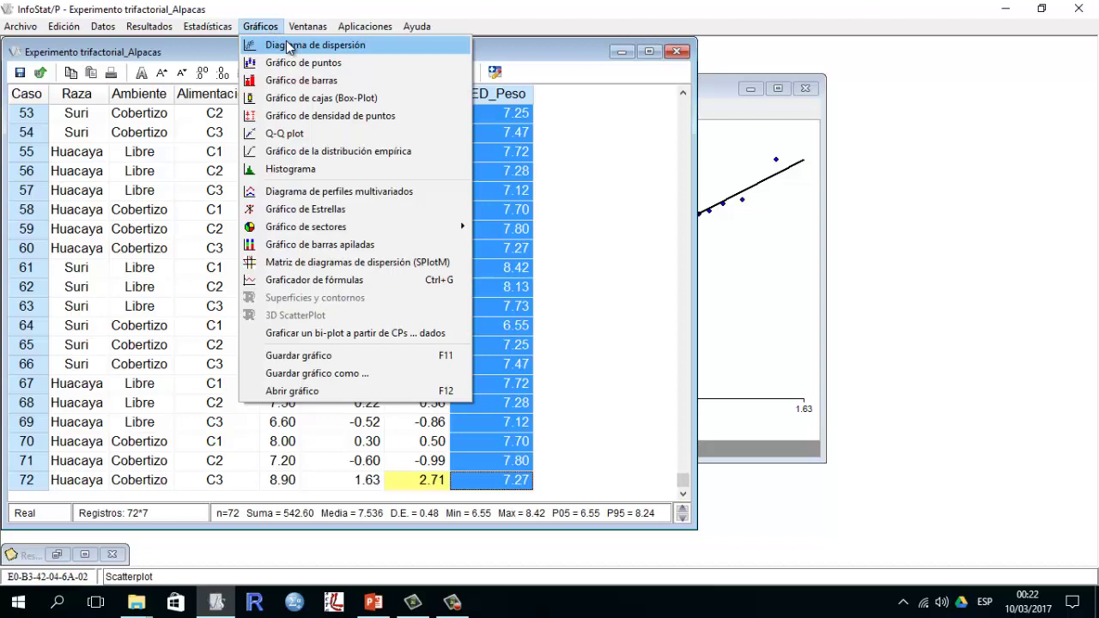
pyautogui.click(287, 45)
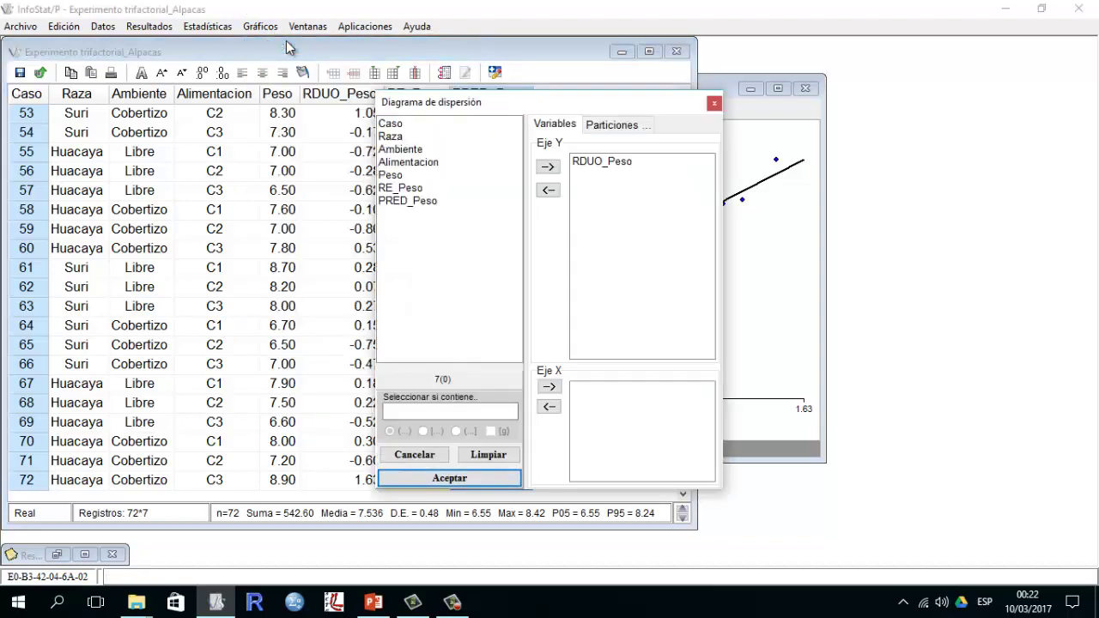
pyautogui.click(582, 161)
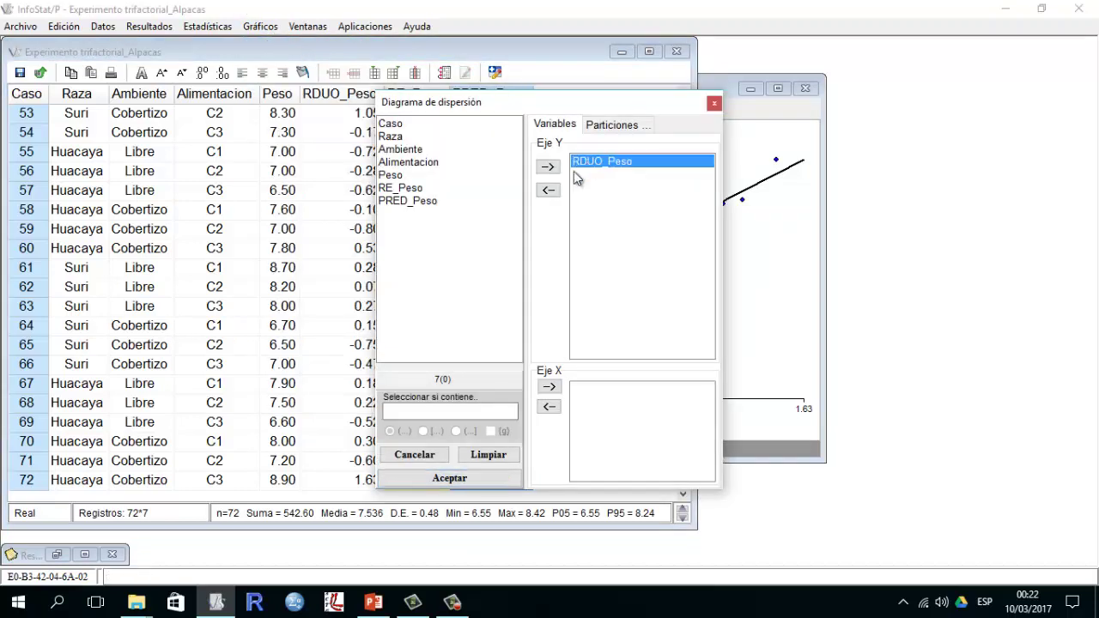
pyautogui.click(557, 189)
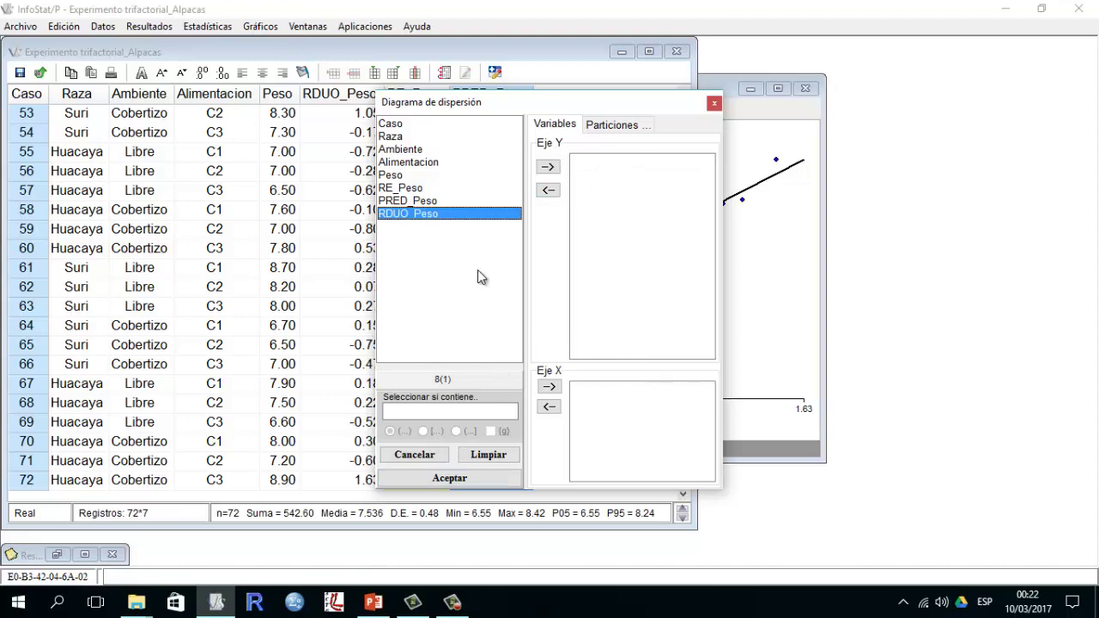
pyautogui.click(430, 201)
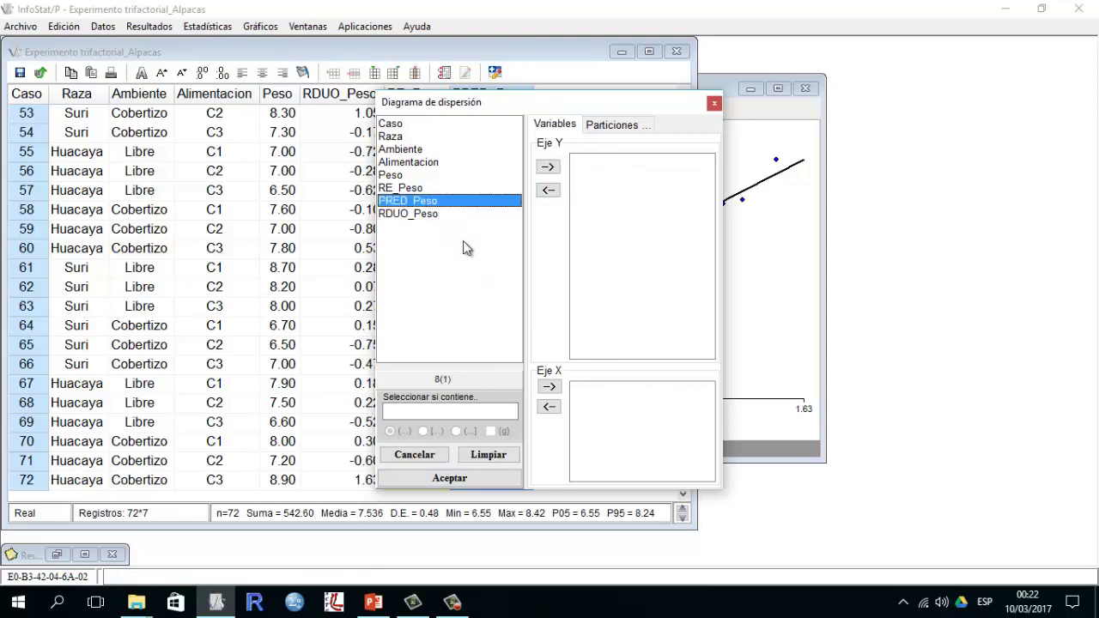
pyautogui.click(549, 387)
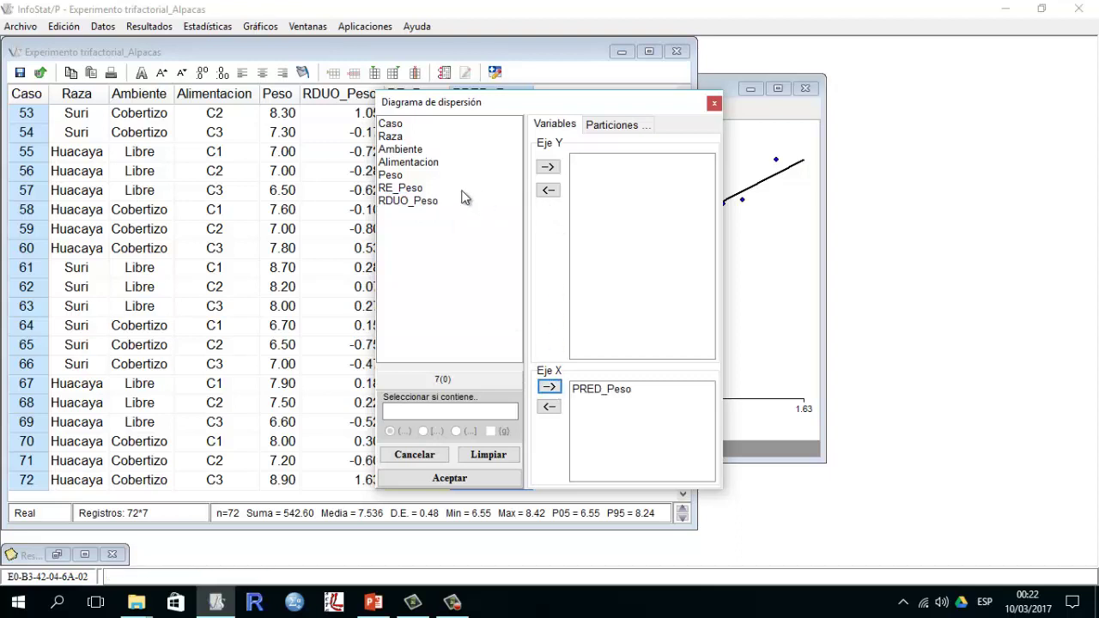
pyautogui.click(429, 188)
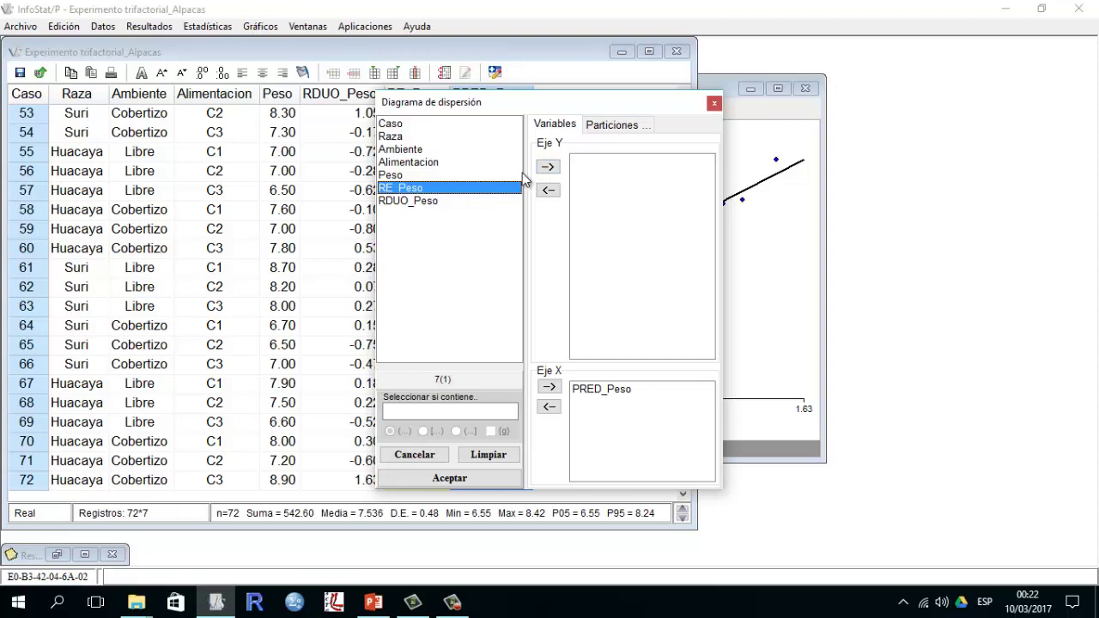
pyautogui.click(549, 167)
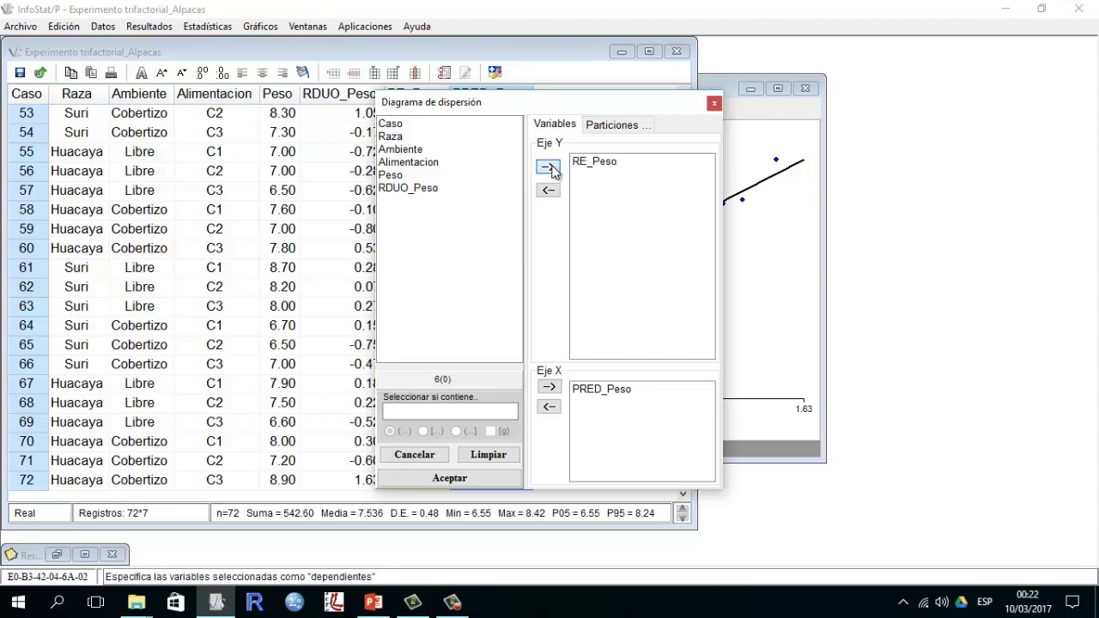
pyautogui.click(449, 478)
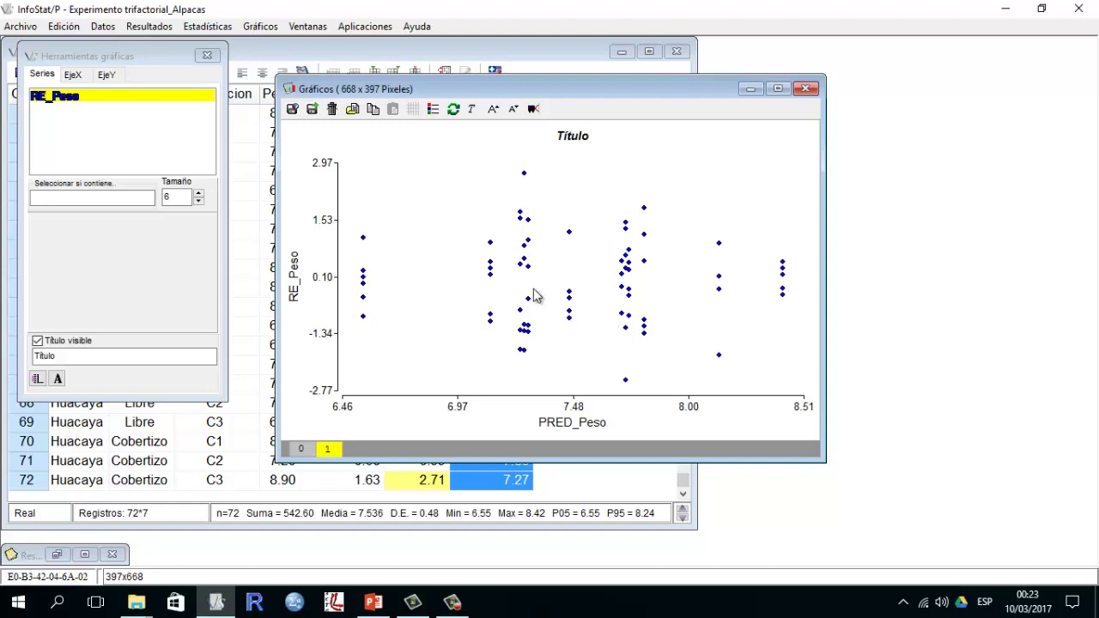
# Return to the analysis of variance results, enlarge their text and examine the coefficient of variation for Peso
pyautogui.click(310, 28)
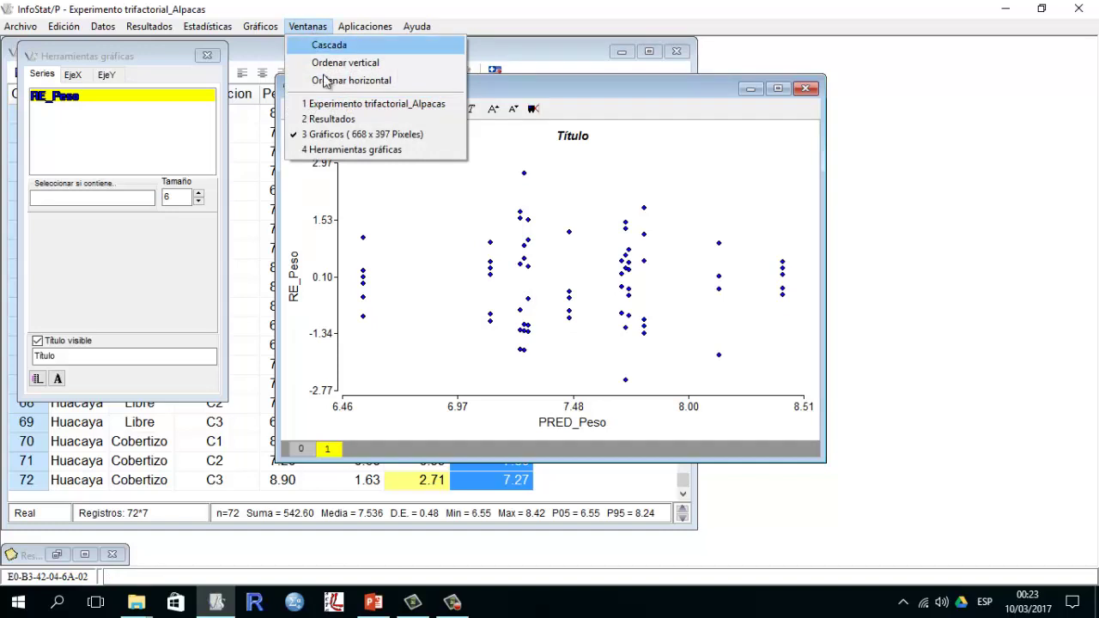
pyautogui.click(337, 119)
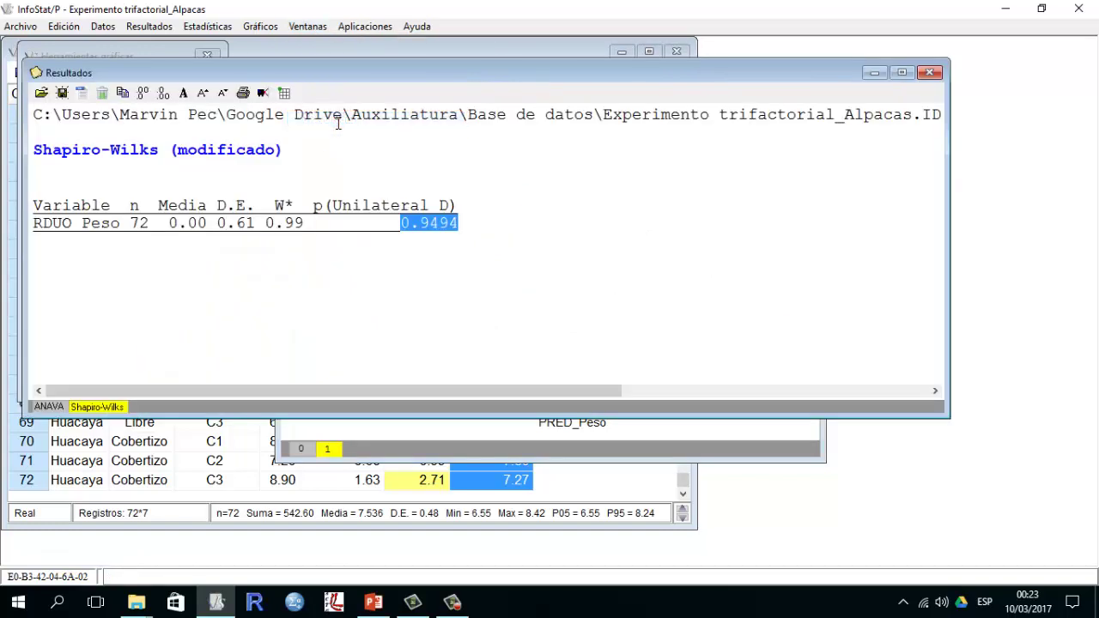
pyautogui.click(194, 319)
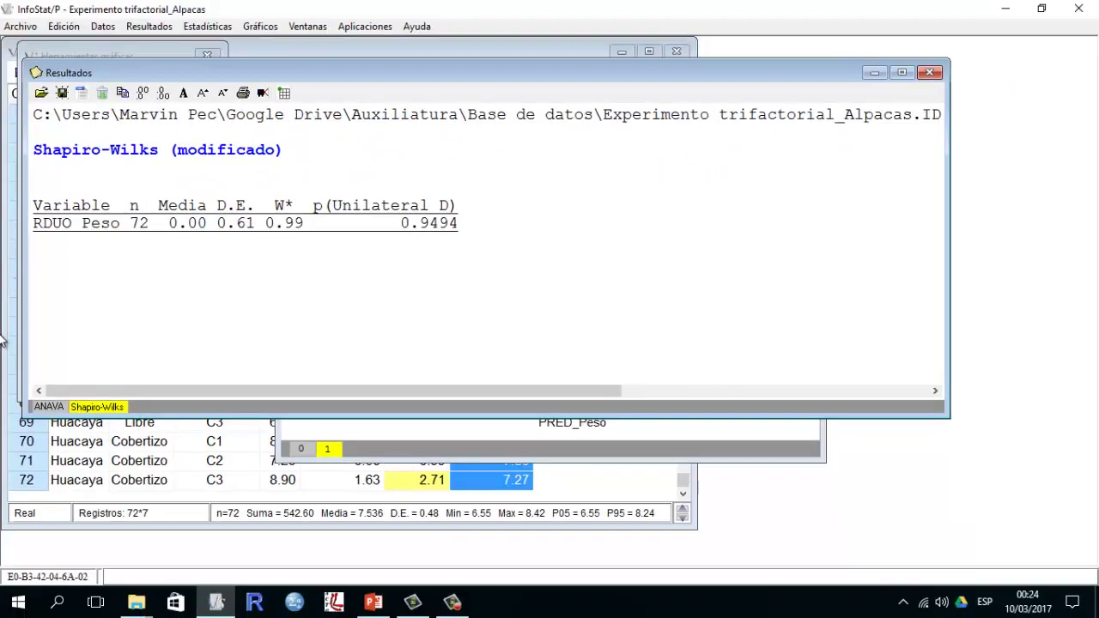
pyautogui.click(43, 407)
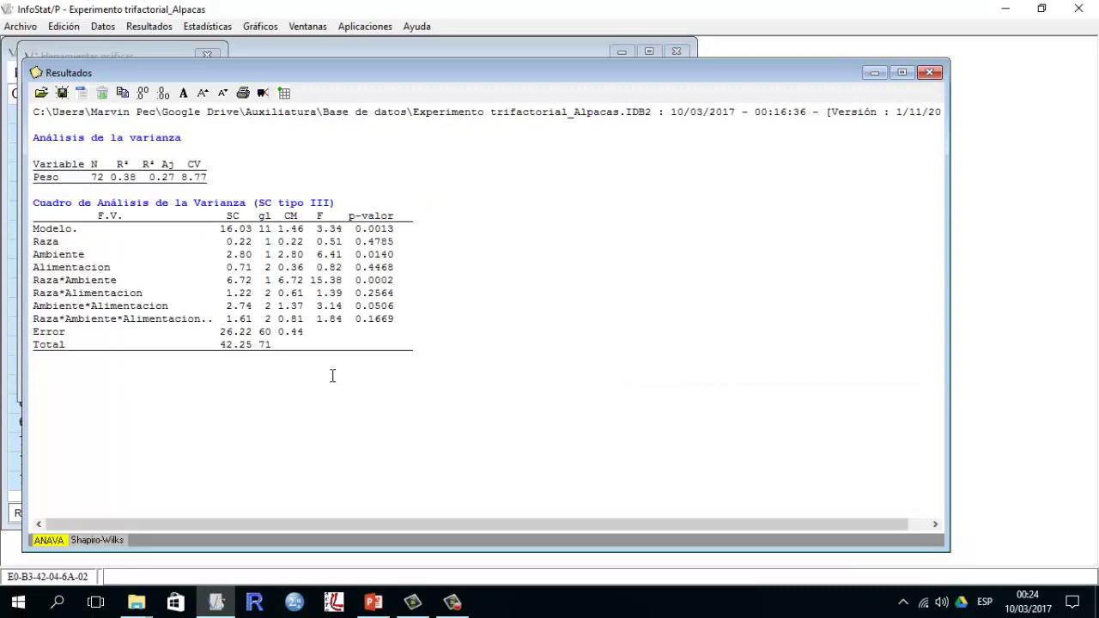
pyautogui.scroll(2, 292, 318)
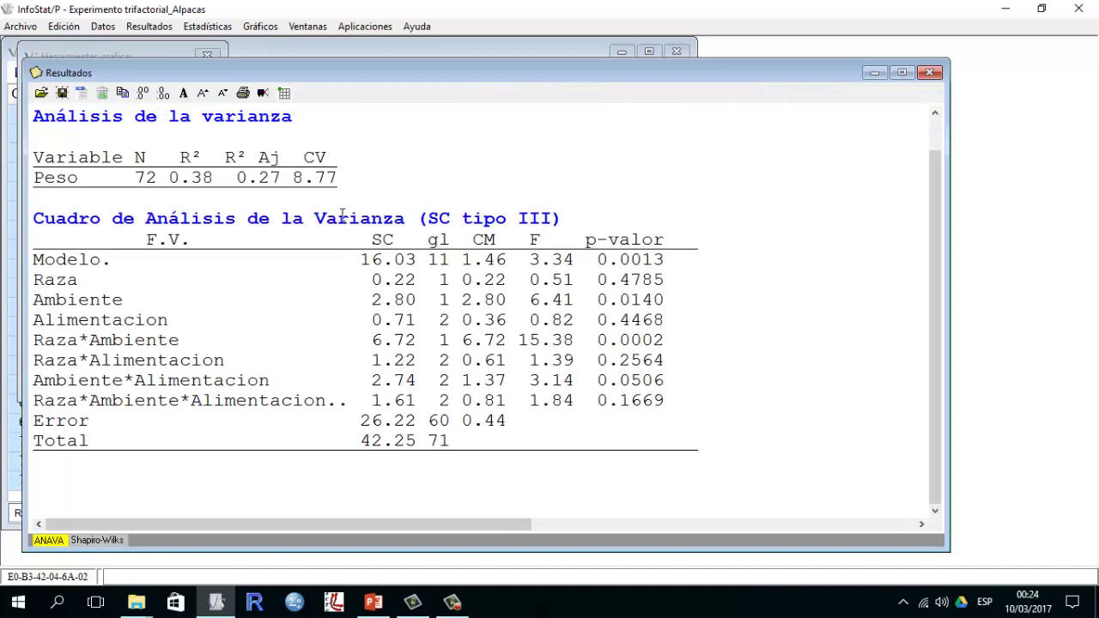
pyautogui.click(296, 178)
pyautogui.moveTo(303, 175); pyautogui.dragTo(341, 168)
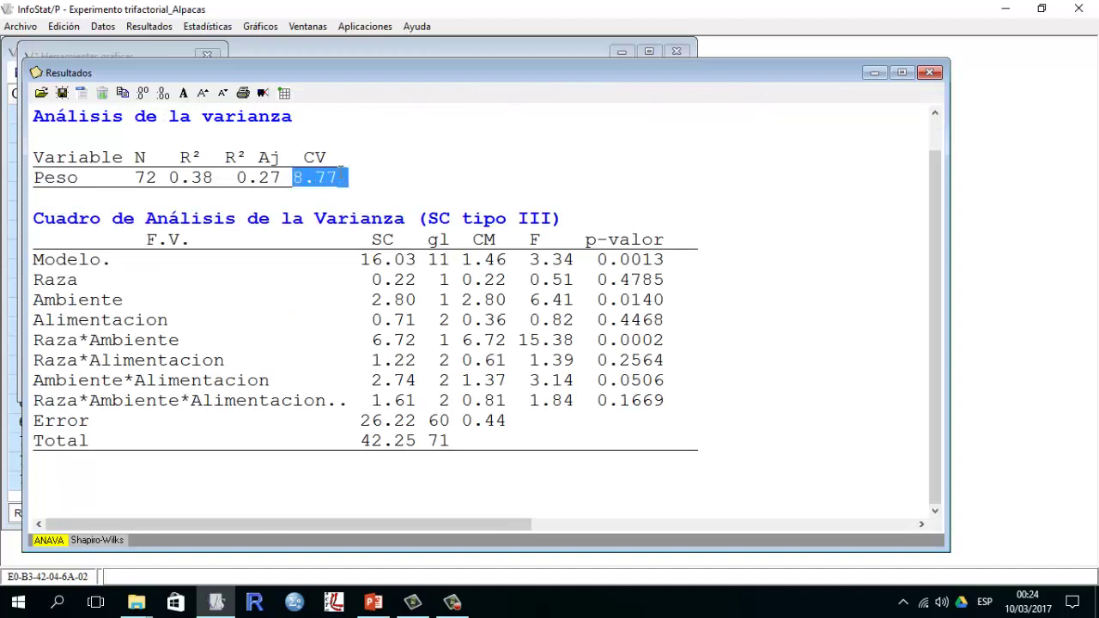
# Examine the p-values of the main effects Raza, Ambiente and Alimentacion in the analysis of variance table
pyautogui.moveTo(674, 280); pyautogui.dragTo(36, 278)
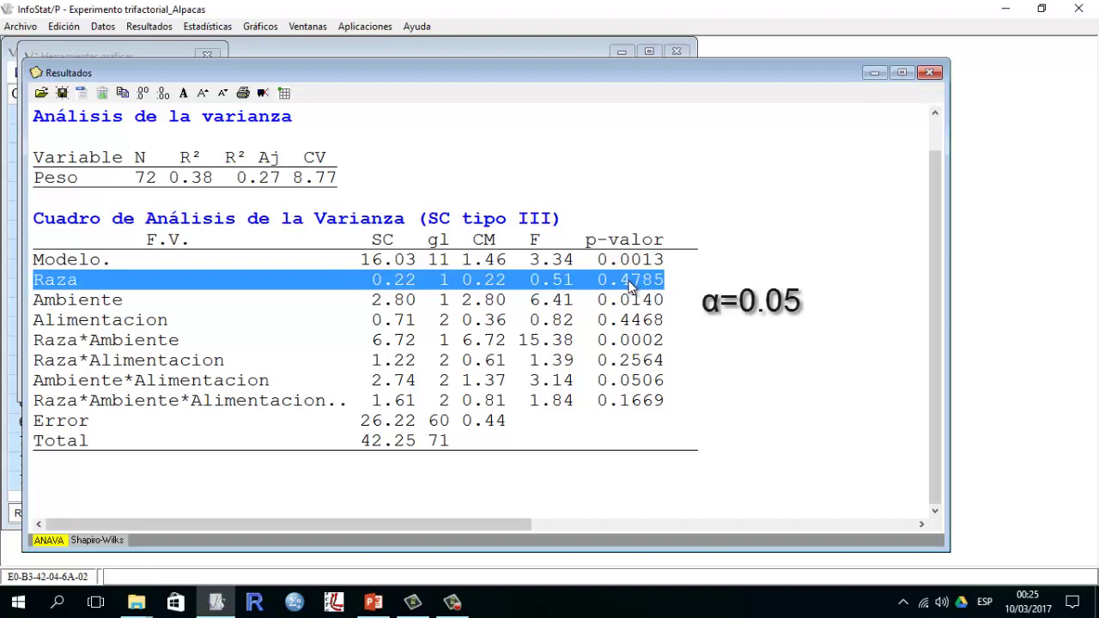
pyautogui.moveTo(670, 300); pyautogui.dragTo(23, 300)
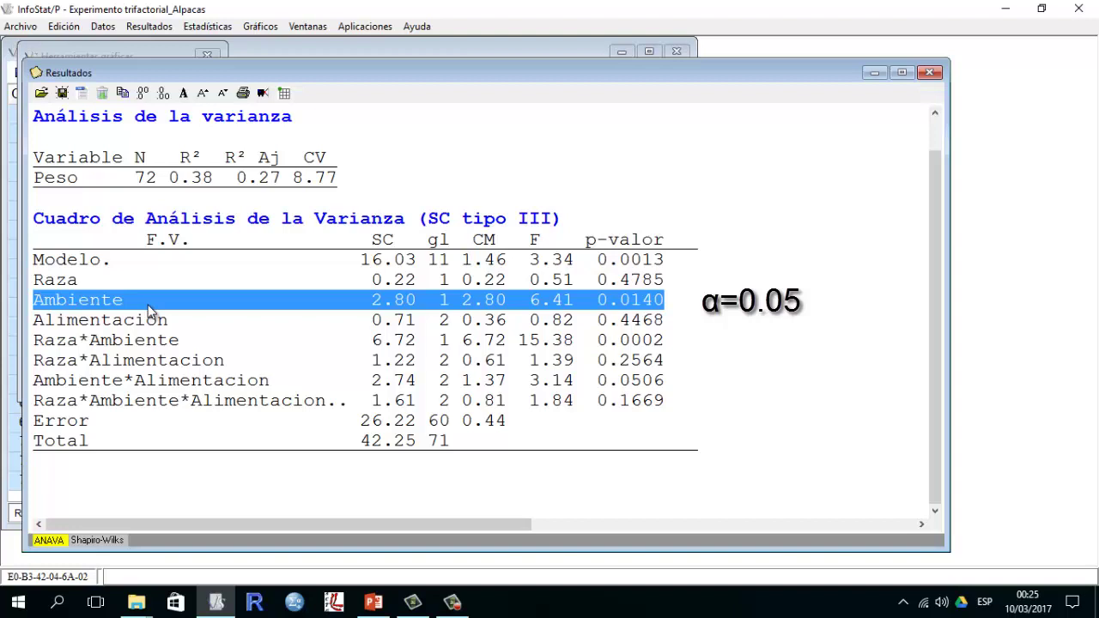
pyautogui.click(562, 300)
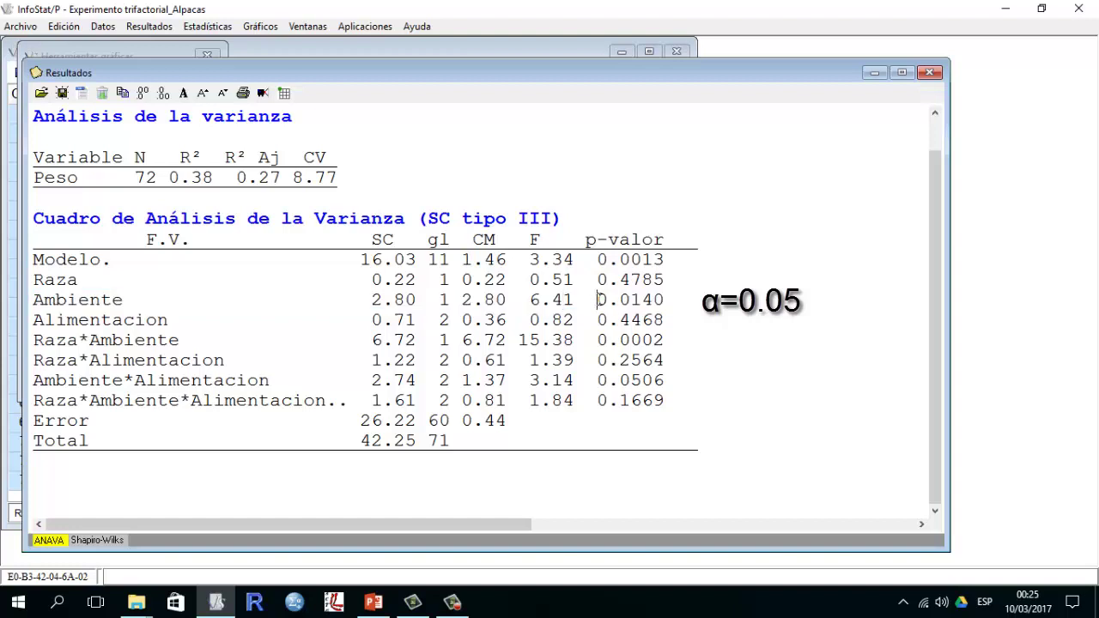
pyautogui.moveTo(598, 299); pyautogui.dragTo(669, 299)
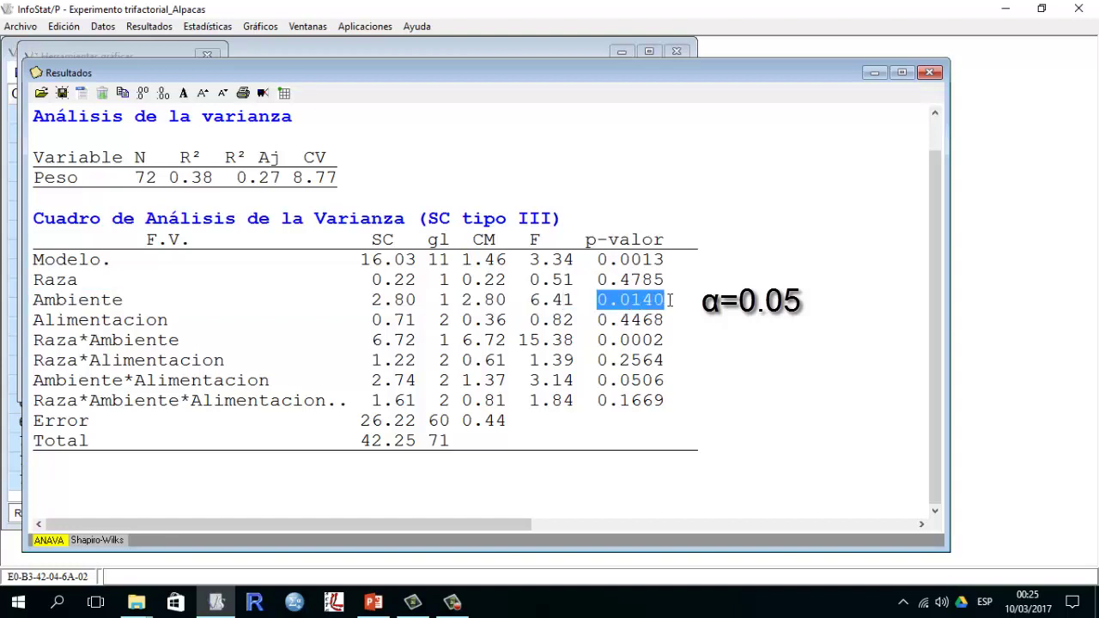
pyautogui.moveTo(271, 318); pyautogui.dragTo(676, 319)
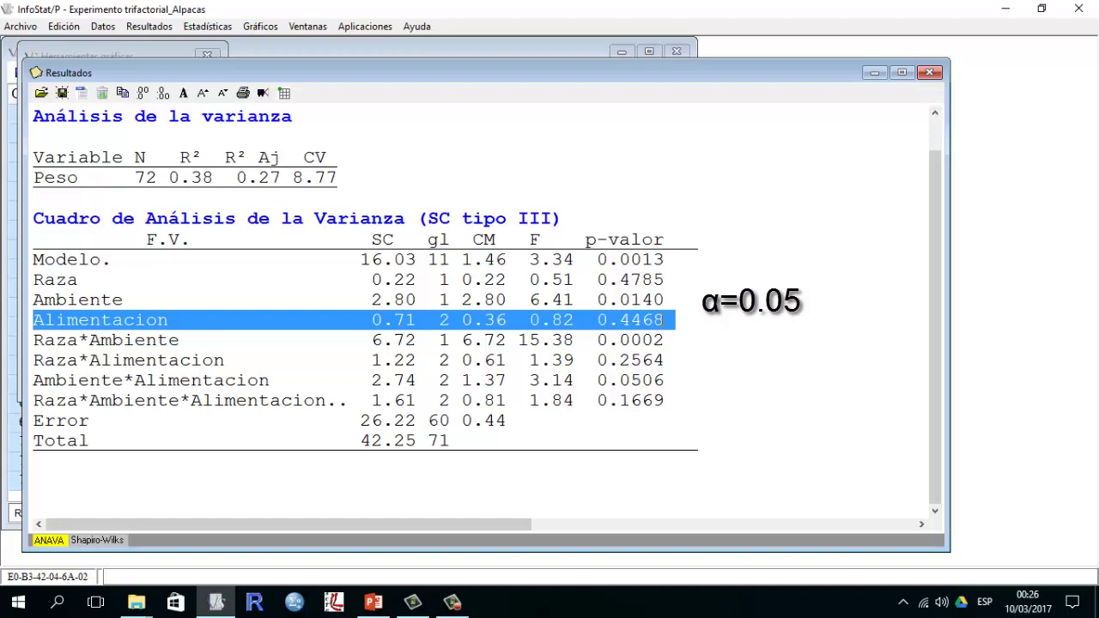
pyautogui.click(662, 322)
pyautogui.moveTo(597, 320); pyautogui.dragTo(668, 320)
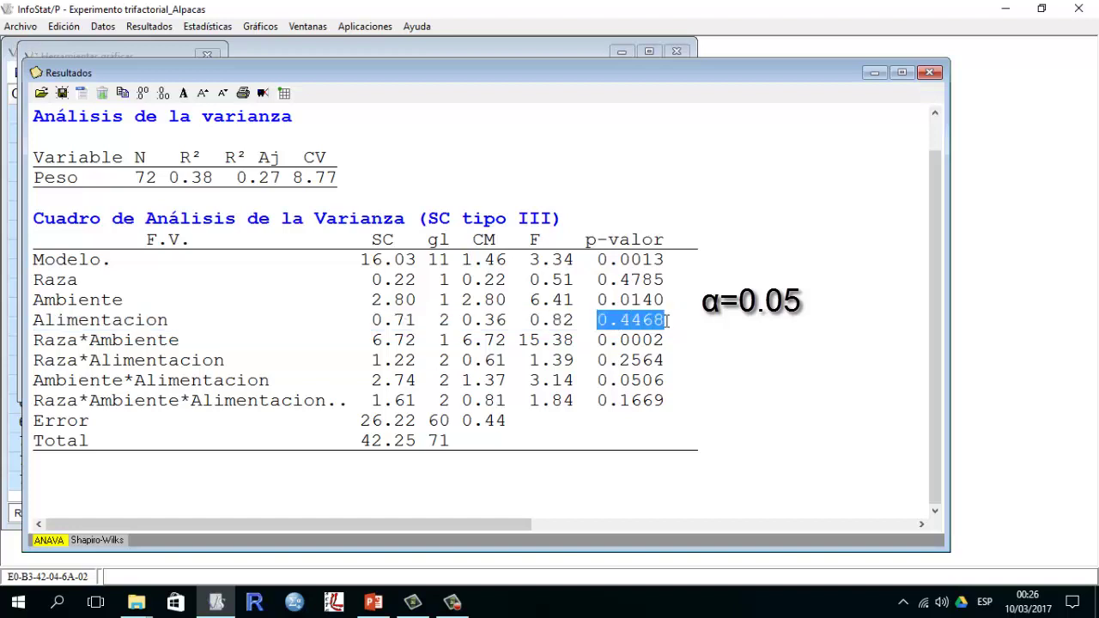
# Examine the p-values of the two-way interactions Raza*Ambiente, Raza*Alimentacion and Ambiente*Alimentacion in the variance table
pyautogui.moveTo(34, 340); pyautogui.dragTo(670, 343)
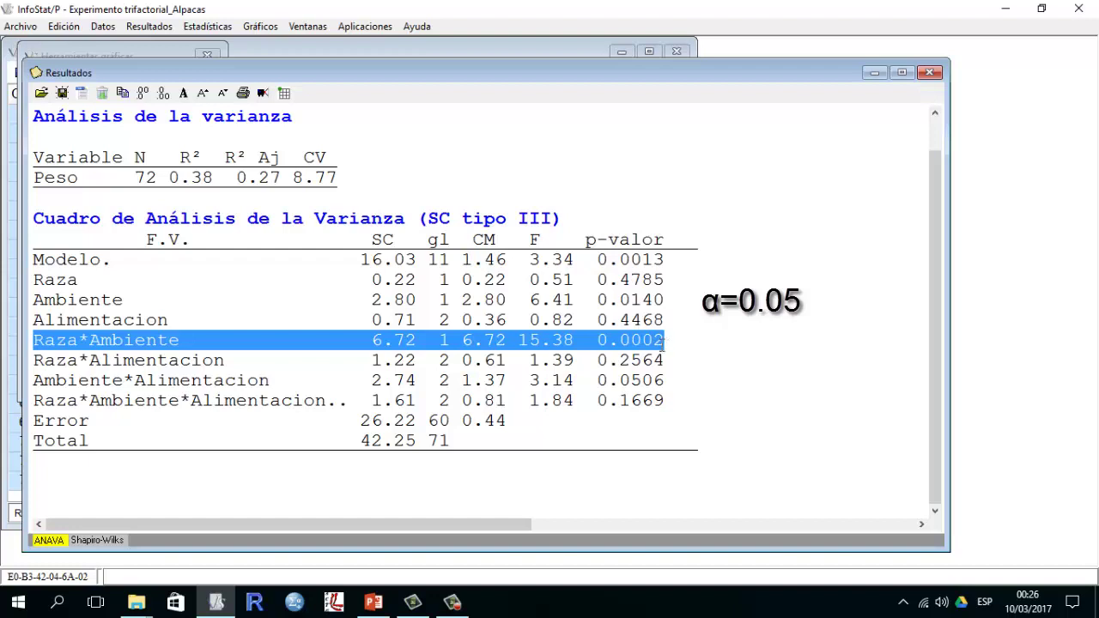
pyautogui.click(37, 361)
pyautogui.moveTo(37, 360); pyautogui.dragTo(682, 355)
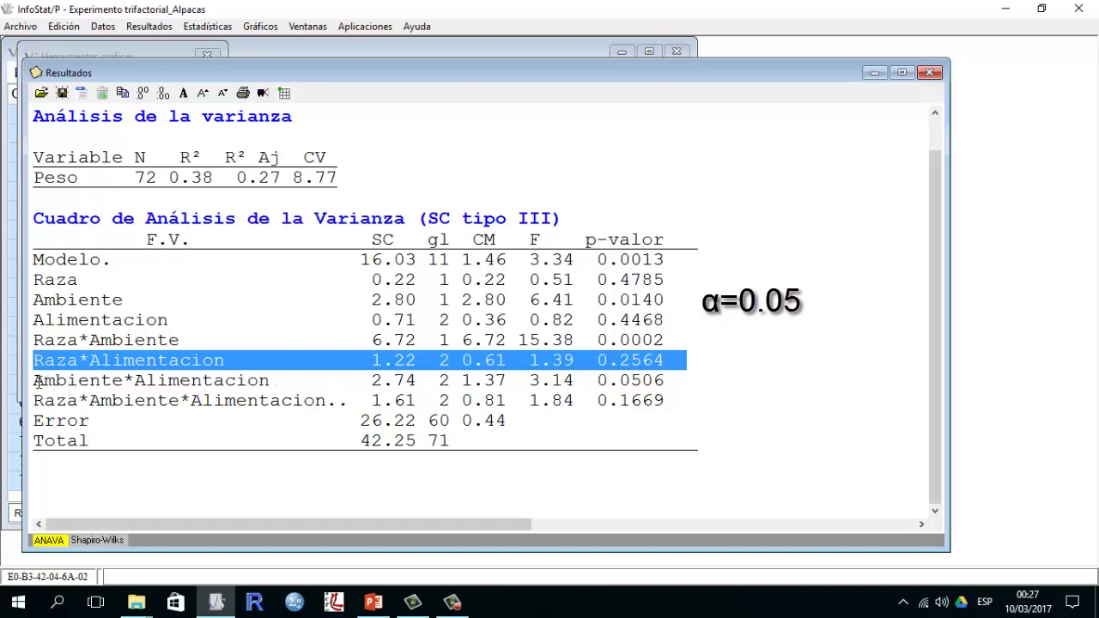
pyautogui.click(123, 380)
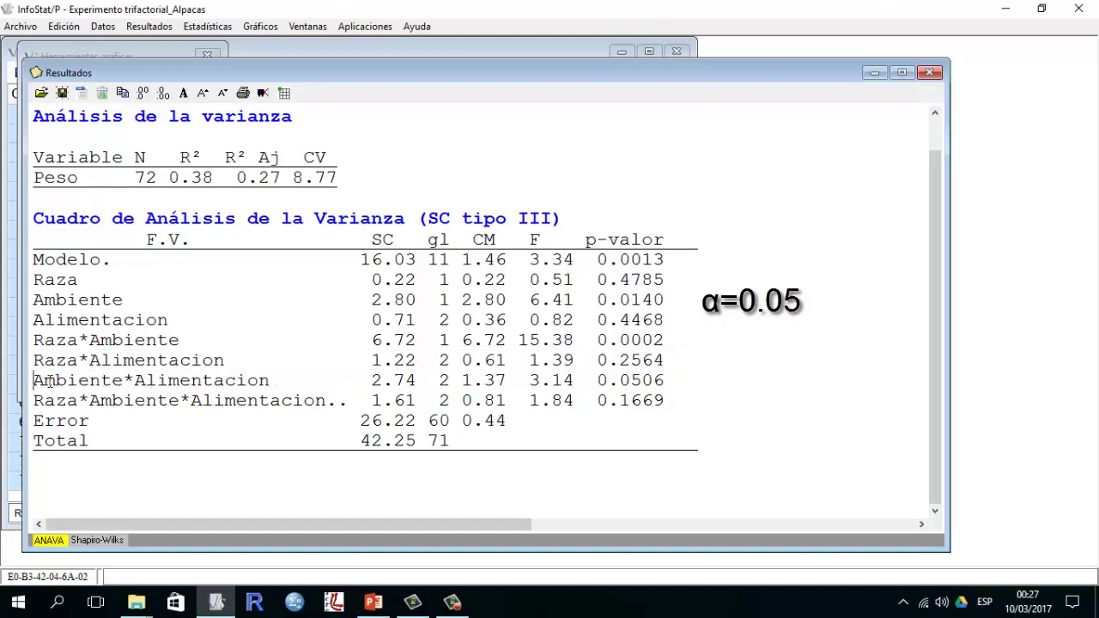
pyautogui.moveTo(35, 380); pyautogui.dragTo(669, 375)
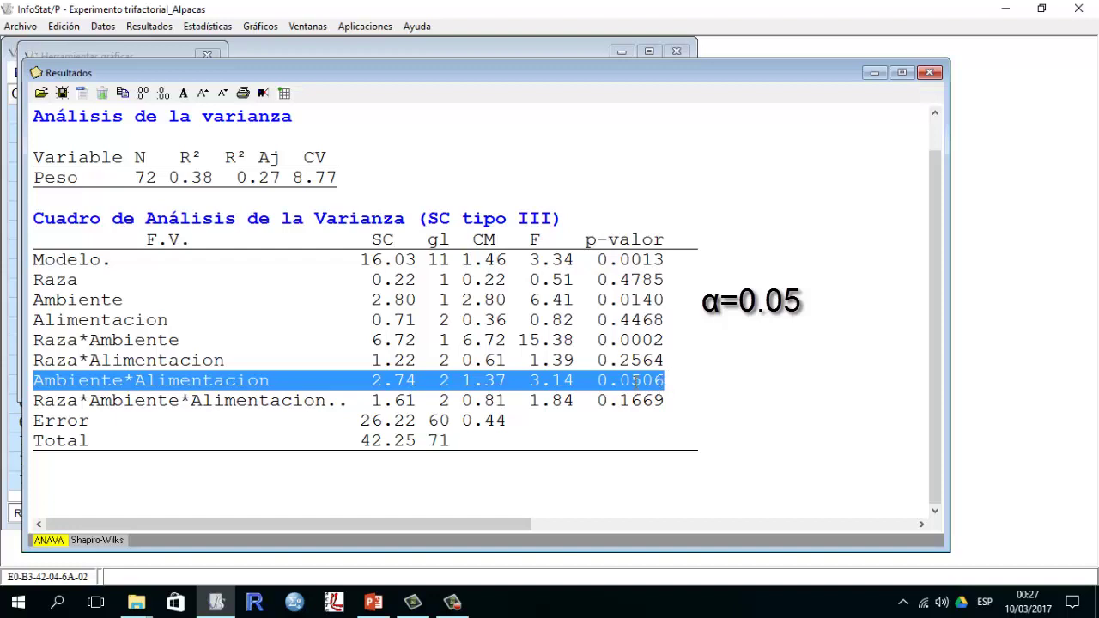
pyautogui.click(639, 380)
pyautogui.moveTo(599, 381); pyautogui.dragTo(668, 380)
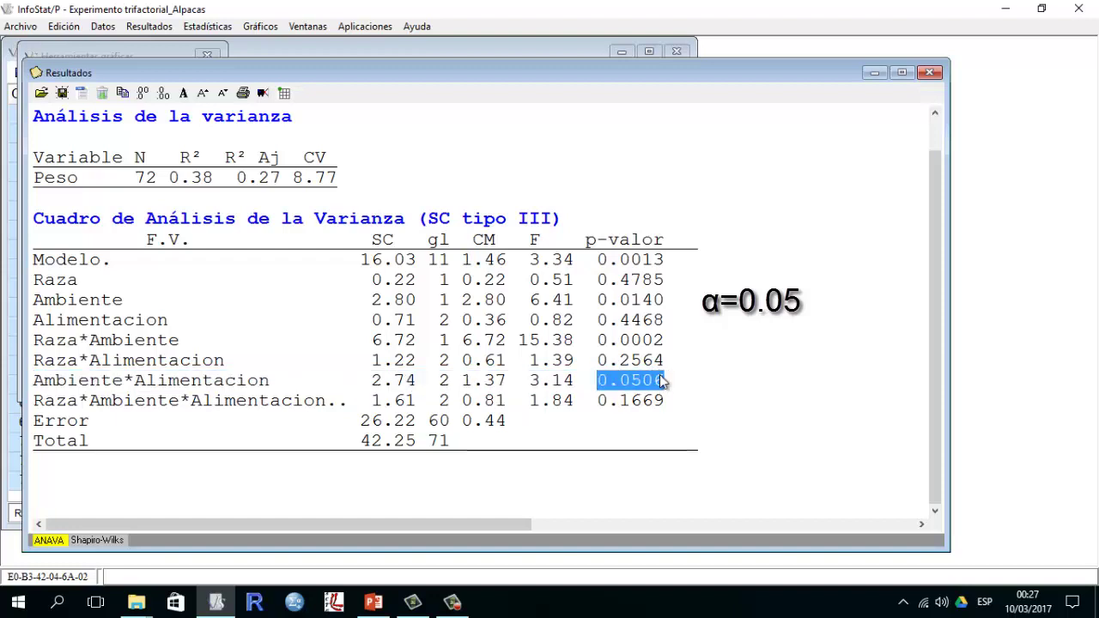
# Examine the p-value of the three-way interaction Raza*Ambiente*Alimentacion in the analysis of variance table
pyautogui.moveTo(36, 400); pyautogui.dragTo(690, 400)
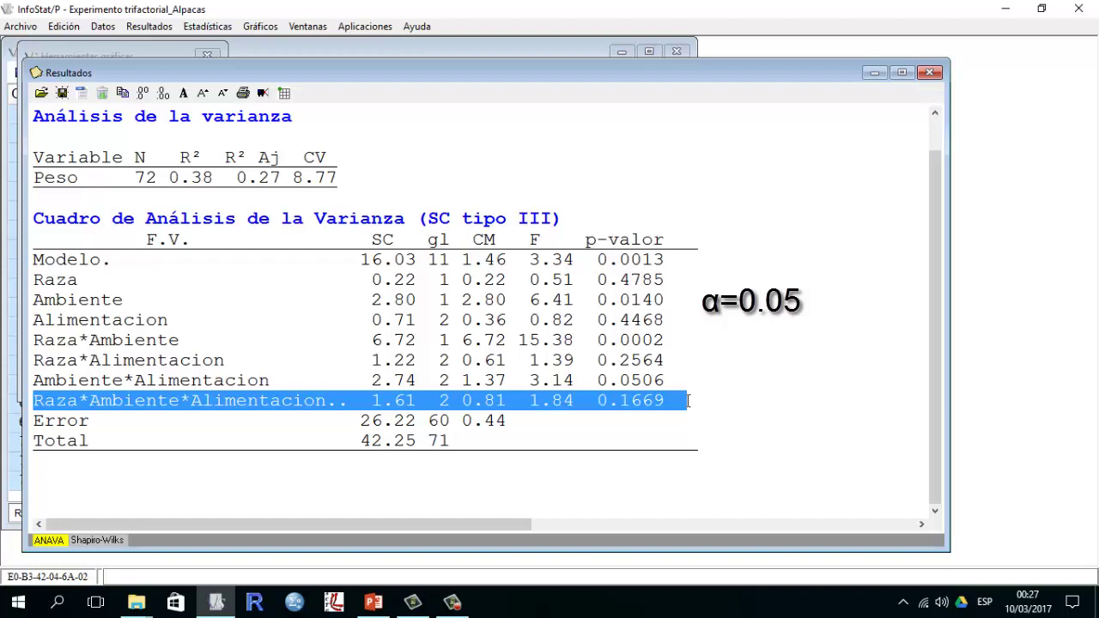
pyautogui.moveTo(598, 400); pyautogui.dragTo(667, 400)
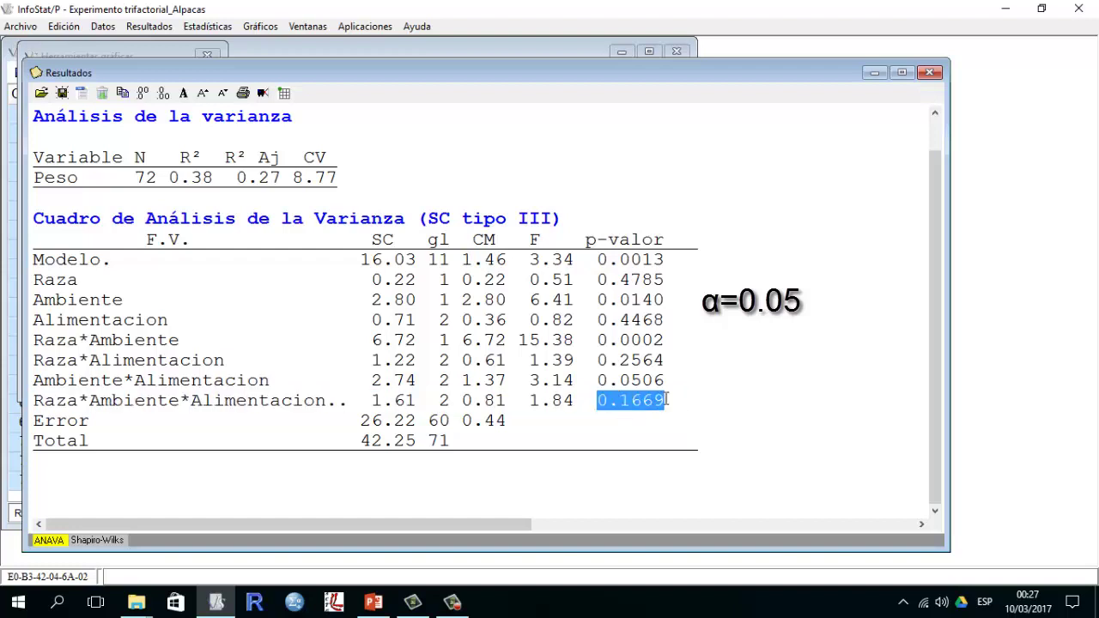
pyautogui.click(464, 400)
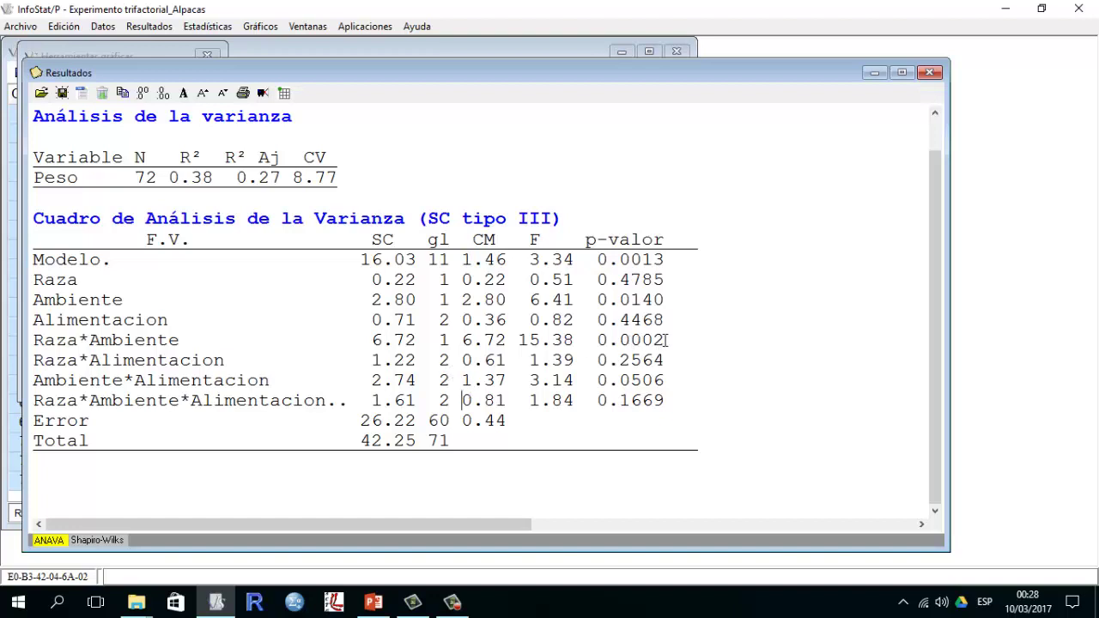
# Review the Raza*Ambiente and Ambiente rows of the variance table as the effects to compare
pyautogui.moveTo(667, 340); pyautogui.dragTo(17, 330)
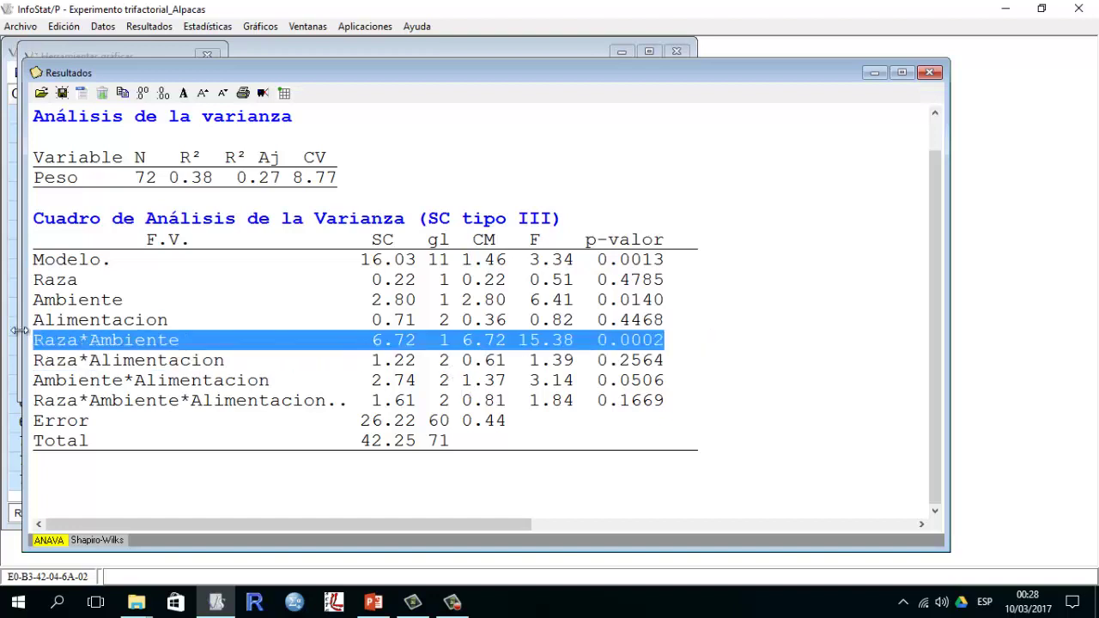
pyautogui.click(36, 307)
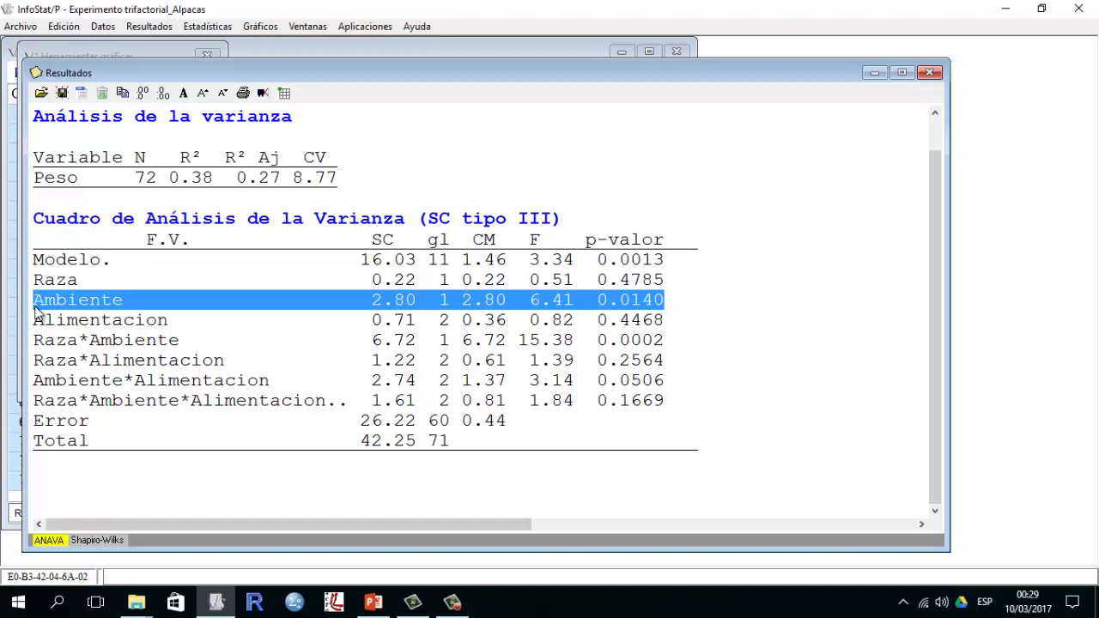
pyautogui.click(412, 178)
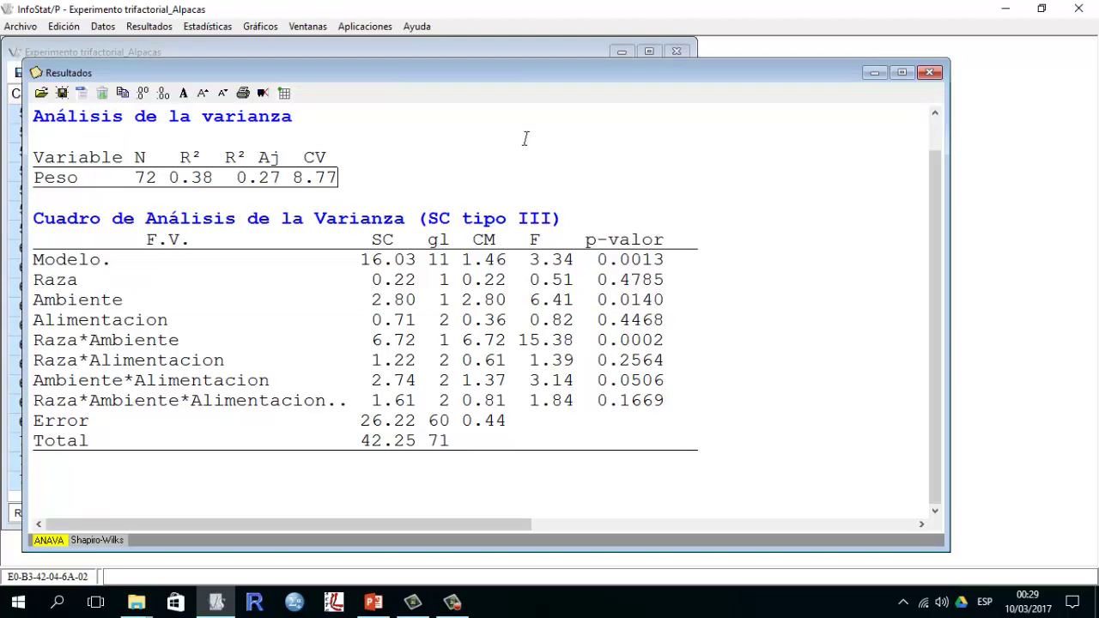
# Set up a new analysis of variance with Peso as the dependent variable and Raza, Ambiente and Alimentacion as classification variables, replacing the preset RDUO_Peso
pyautogui.click(205, 27)
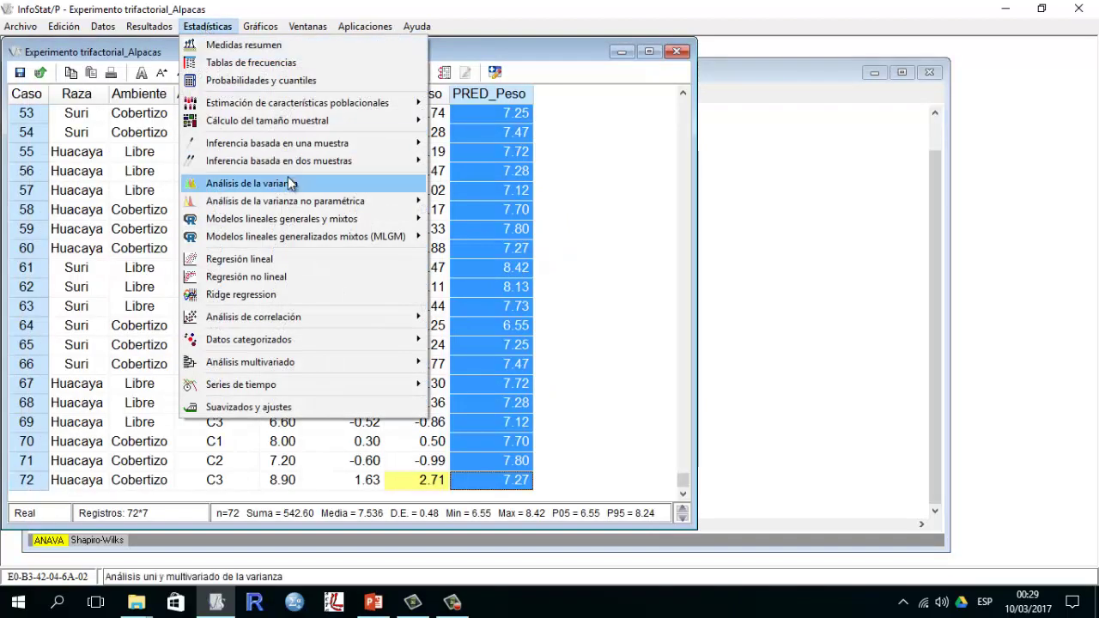
pyautogui.click(289, 183)
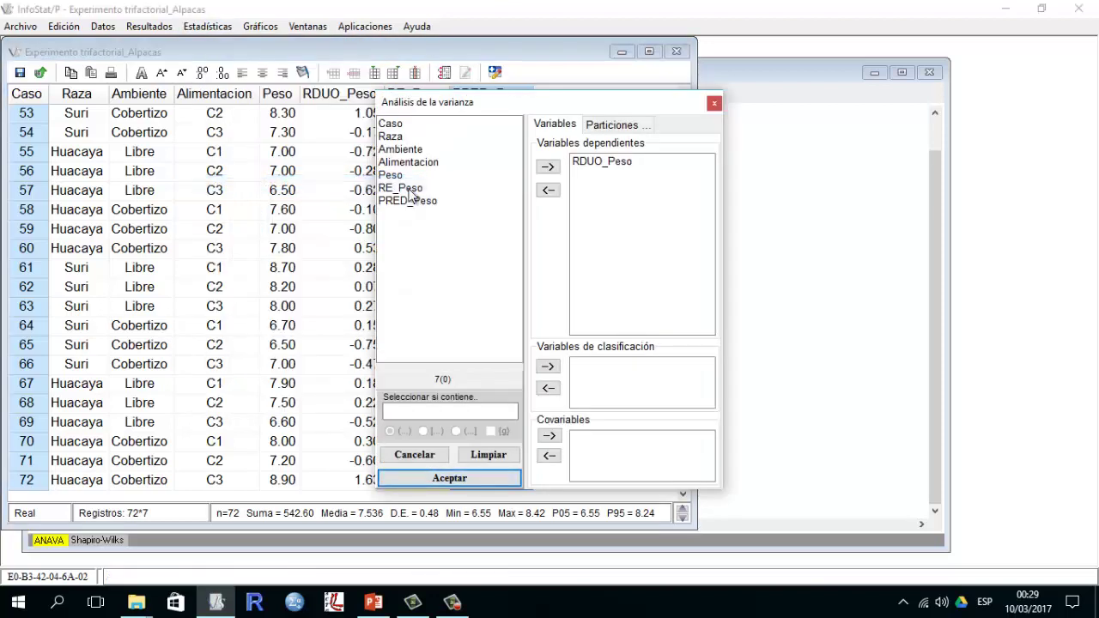
pyautogui.click(488, 454)
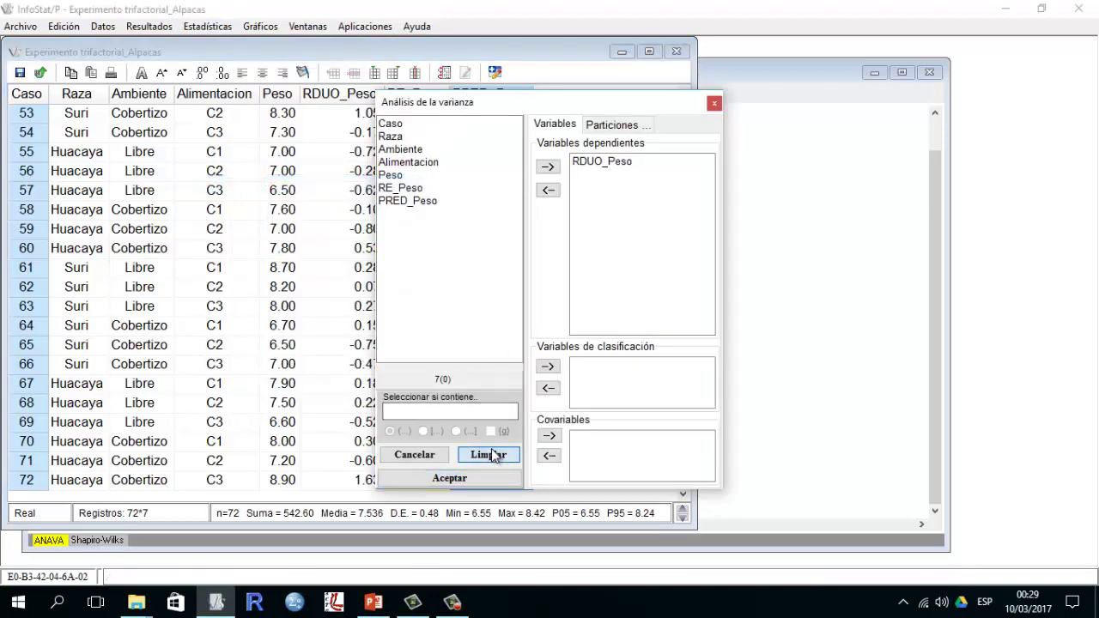
pyautogui.click(393, 175)
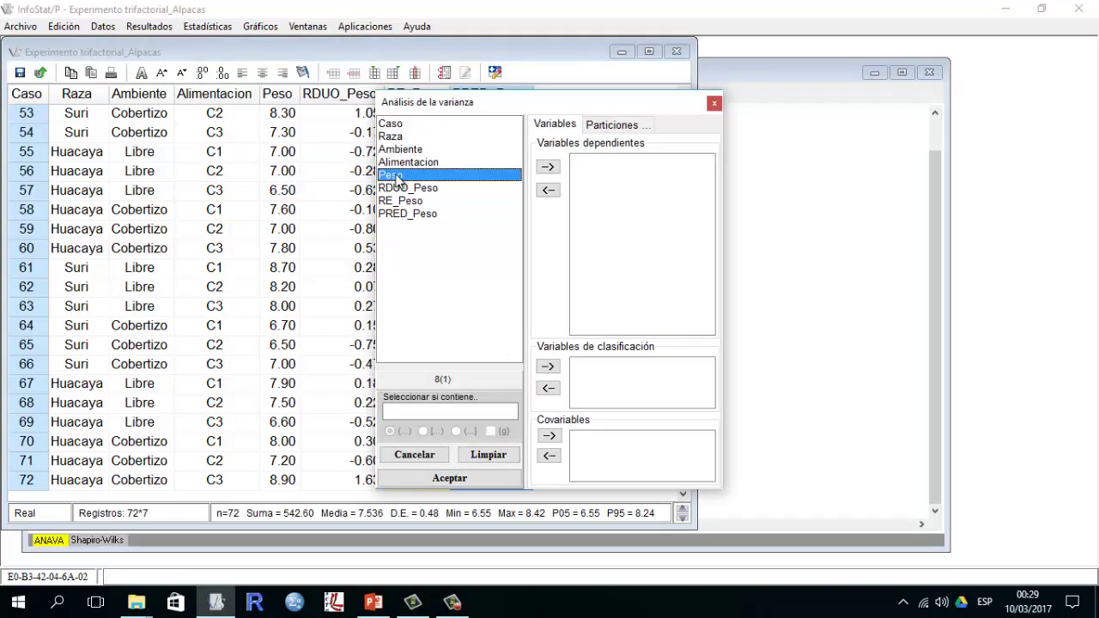
pyautogui.click(548, 167)
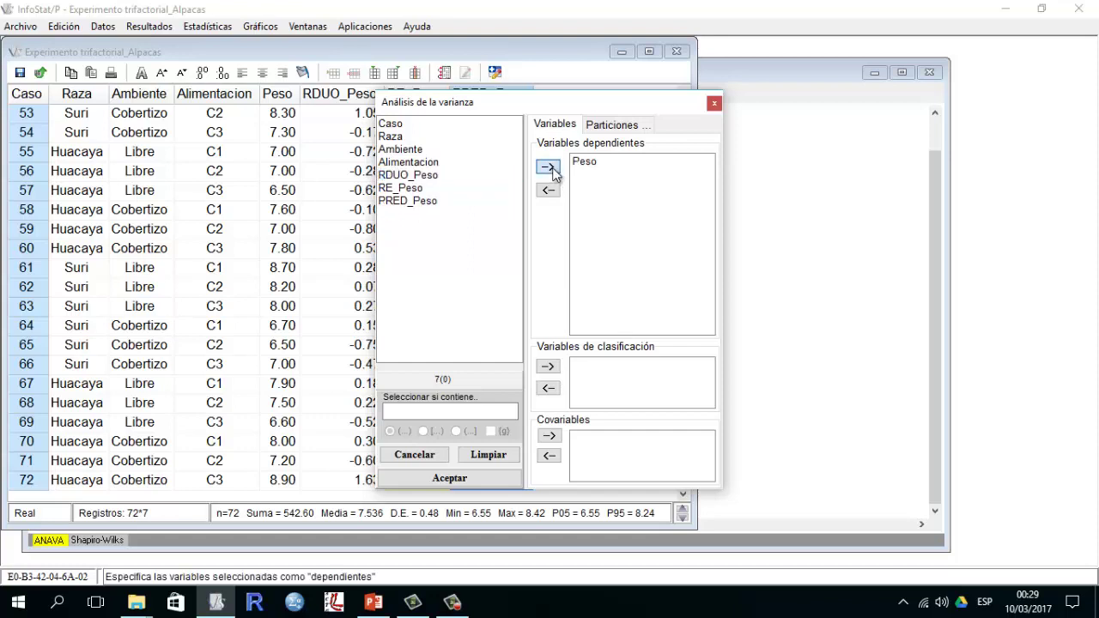
pyautogui.click(401, 135)
pyautogui.moveTo(404, 152); pyautogui.dragTo(416, 165)
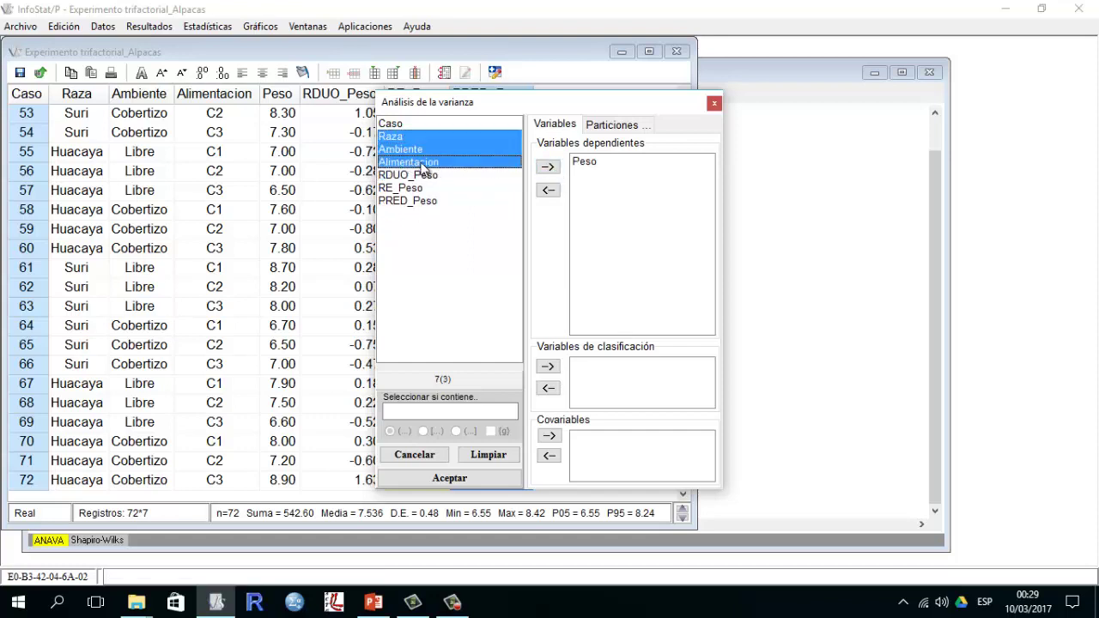
pyautogui.click(548, 366)
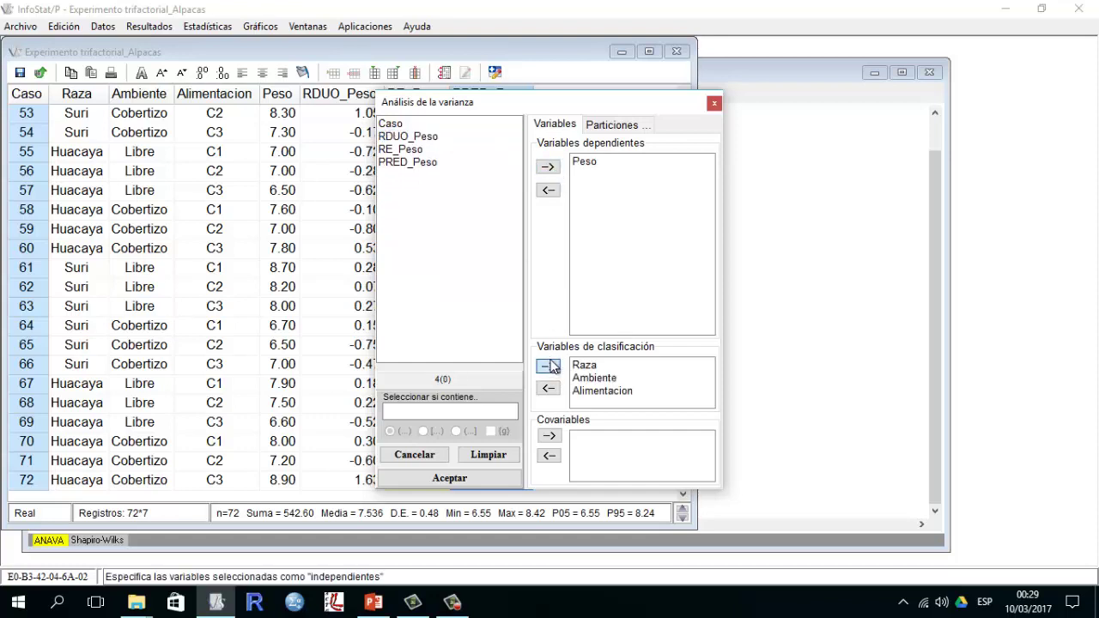
pyautogui.click(478, 478)
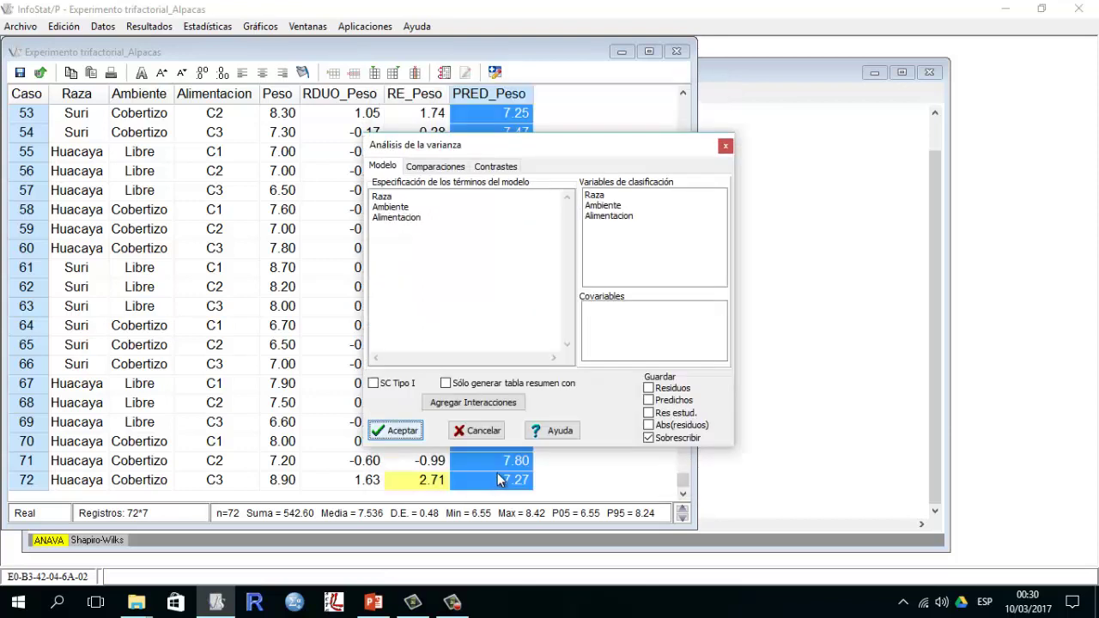
# Add all factor interactions to the model and run it with Tukey comparisons of the Ambiente and Raza*Ambiente means at 0.05 significance
pyautogui.click(479, 405)
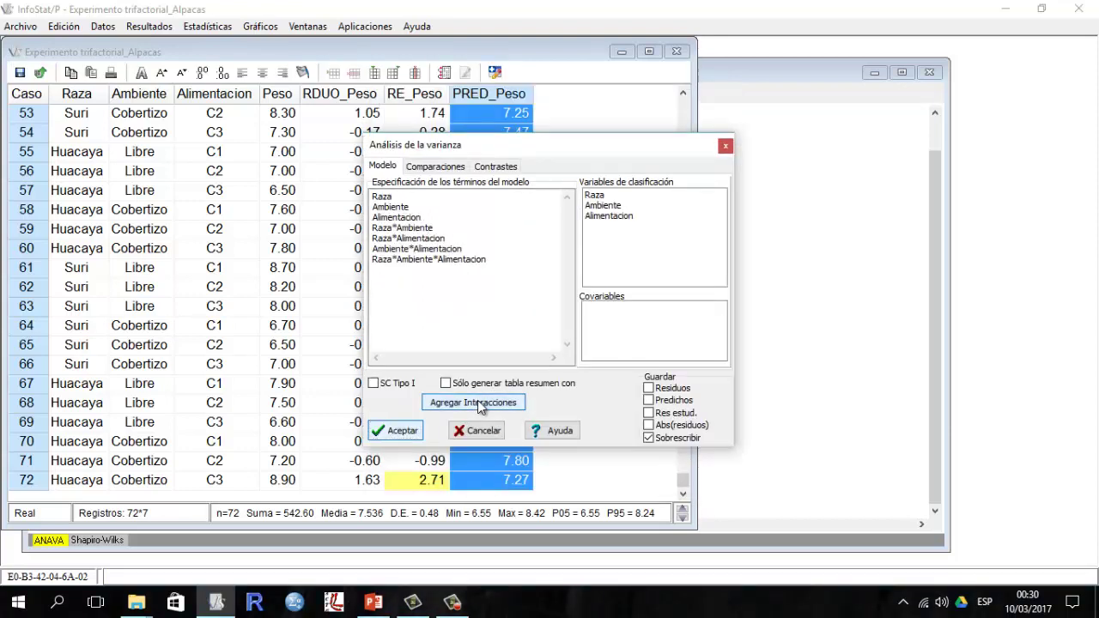
pyautogui.click(435, 167)
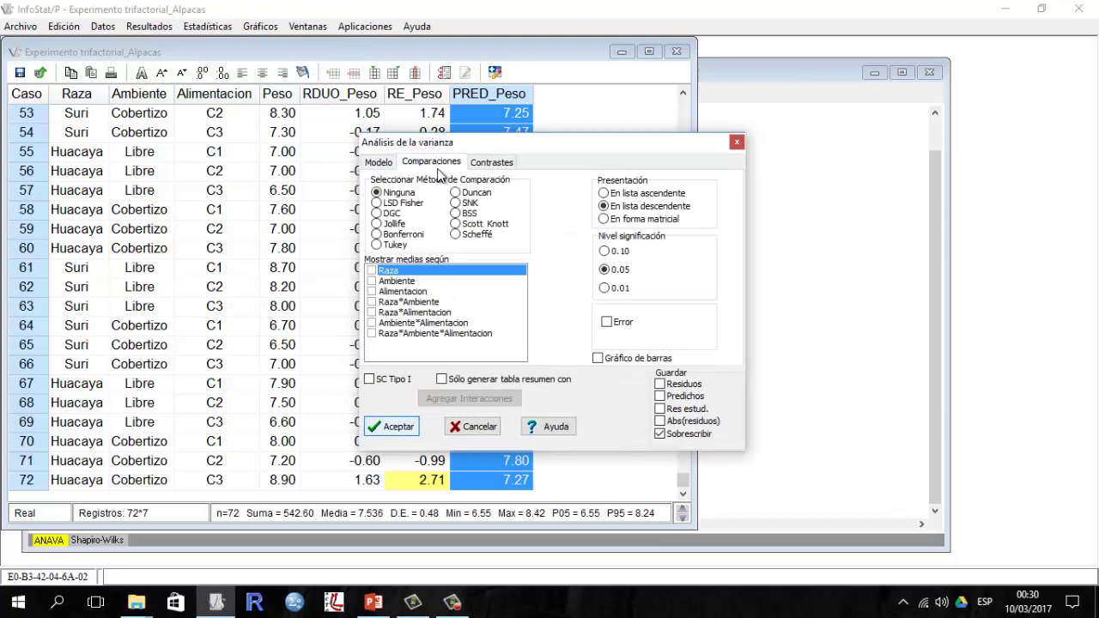
pyautogui.click(377, 245)
pyautogui.click(449, 285)
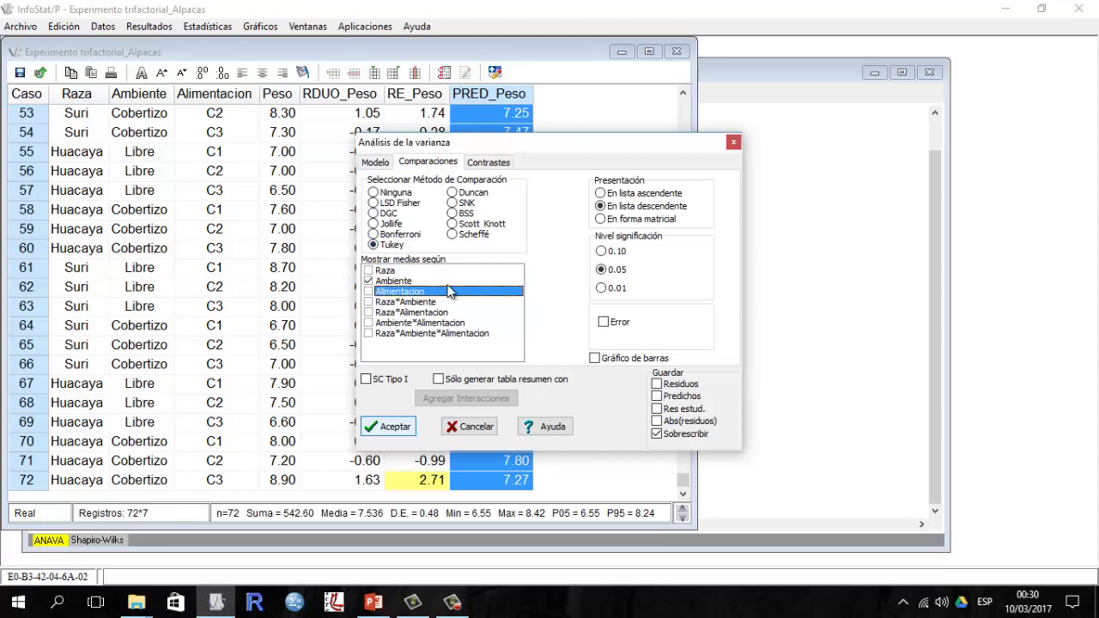
pyautogui.click(380, 302)
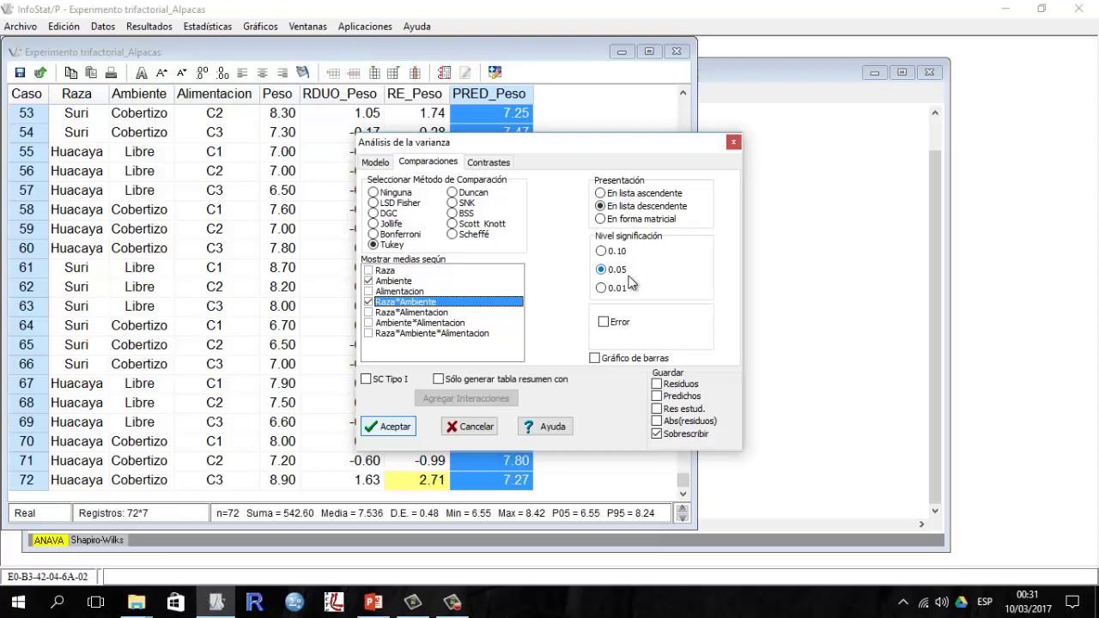
pyautogui.click(389, 428)
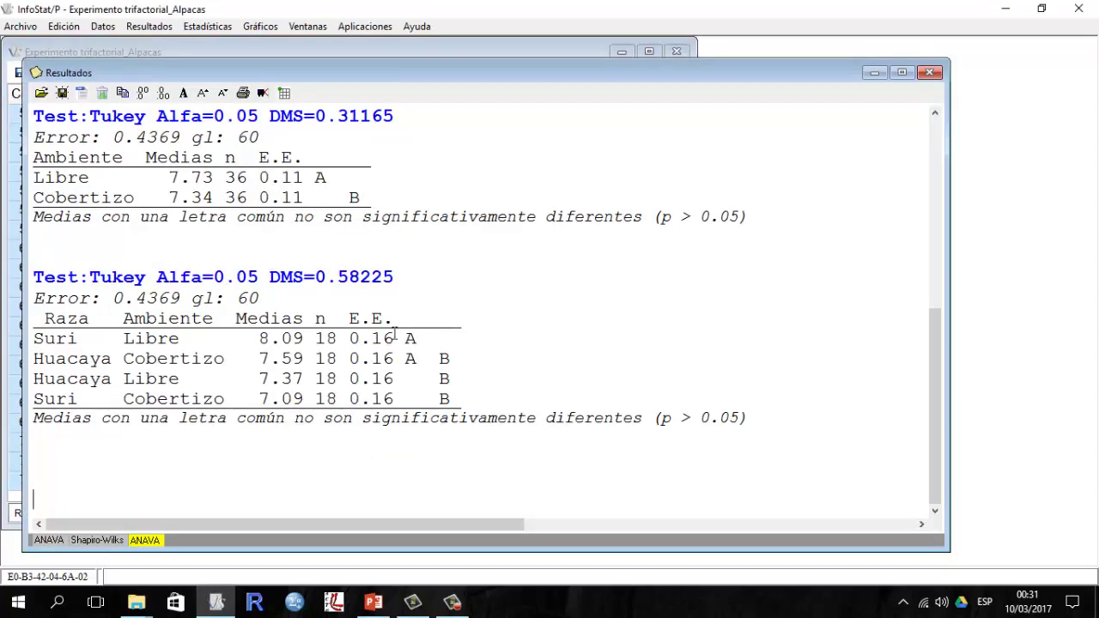
# Examine the Tukey comparison of the Libre and Cobertizo means for Ambiente, below the new analysis of variance table
pyautogui.scroll(6, 394, 332)
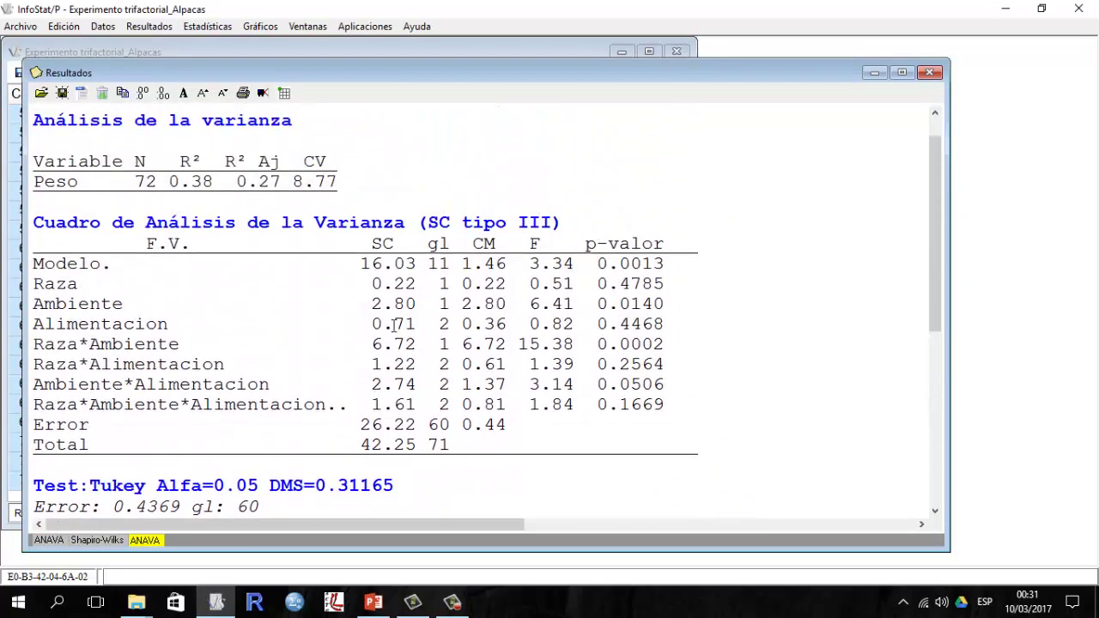
pyautogui.scroll(1, 390, 322)
pyautogui.scroll(-1, 301, 317)
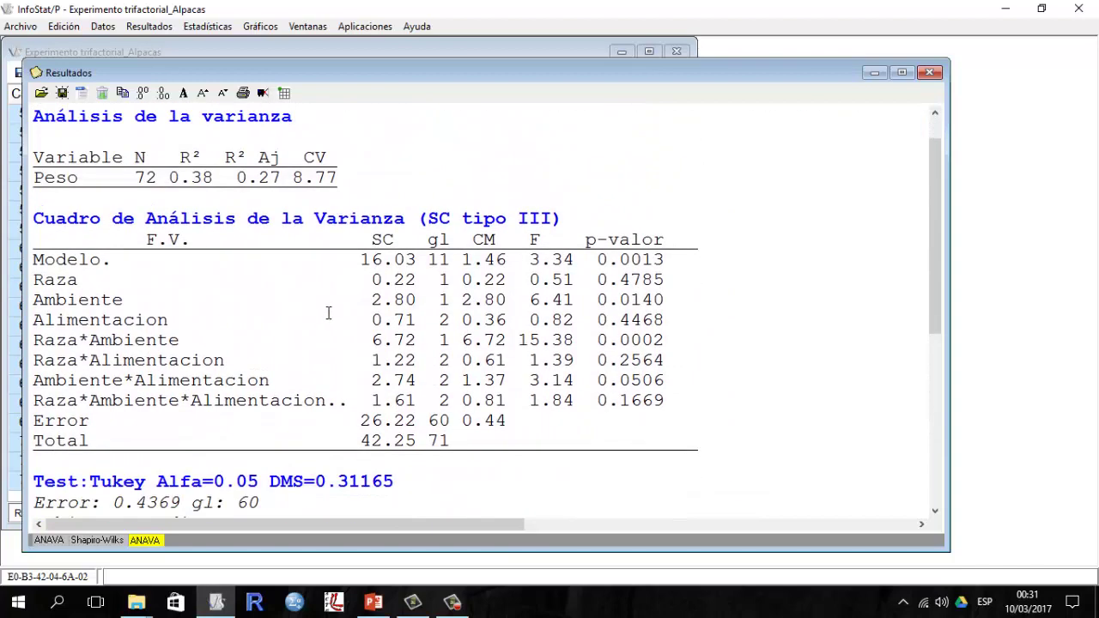
pyautogui.scroll(-3, 277, 326)
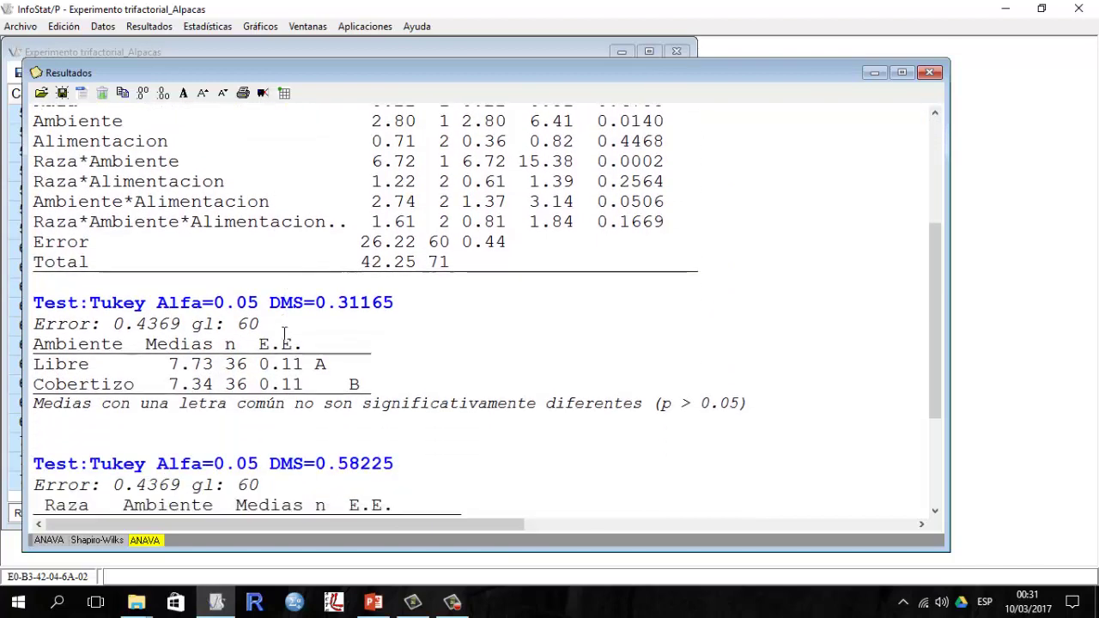
pyautogui.scroll(-2, 284, 333)
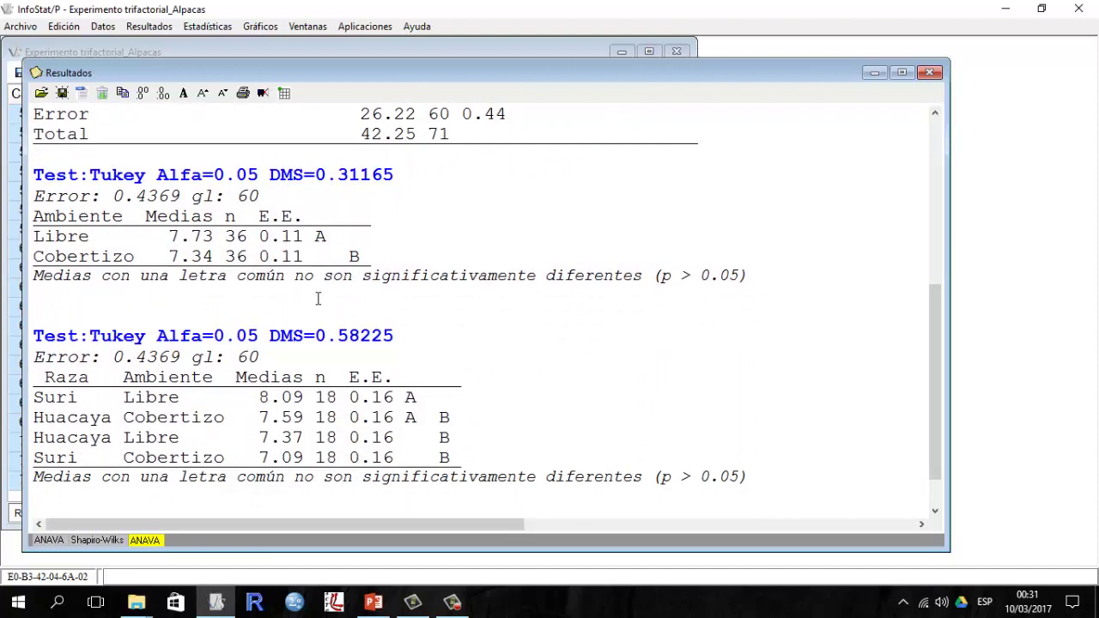
pyautogui.scroll(1, 316, 298)
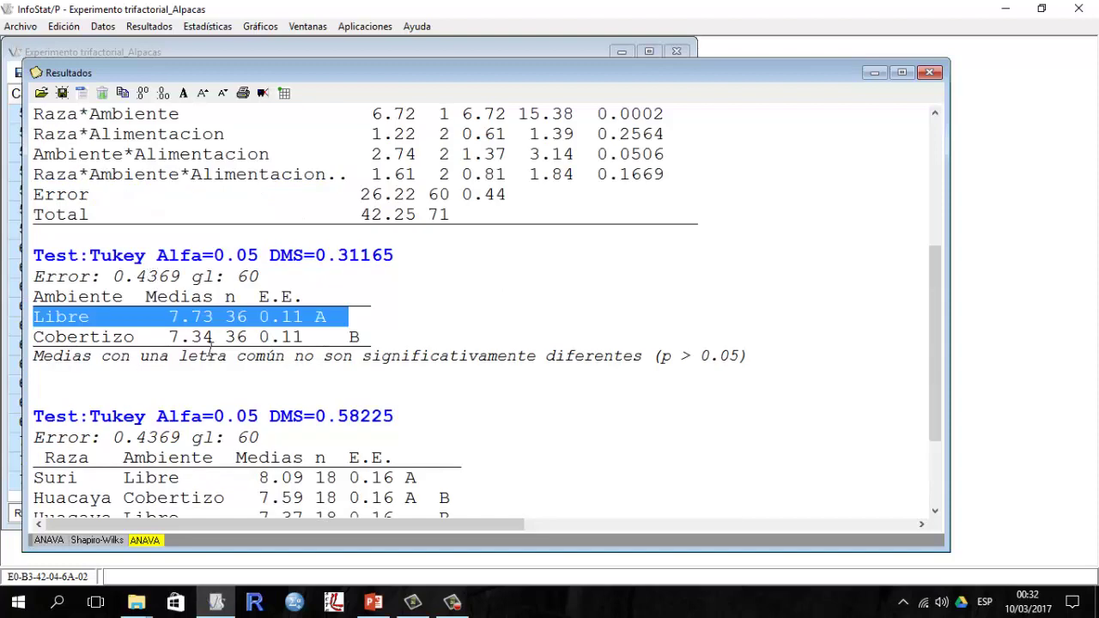
pyautogui.click(225, 370)
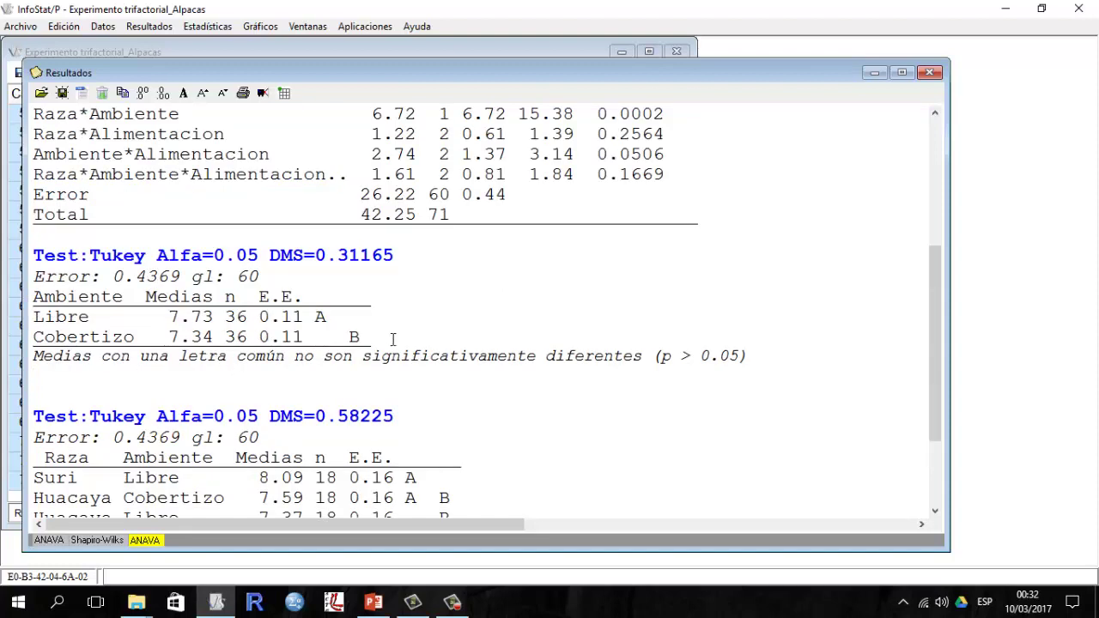
pyautogui.moveTo(348, 316); pyautogui.dragTo(34, 321)
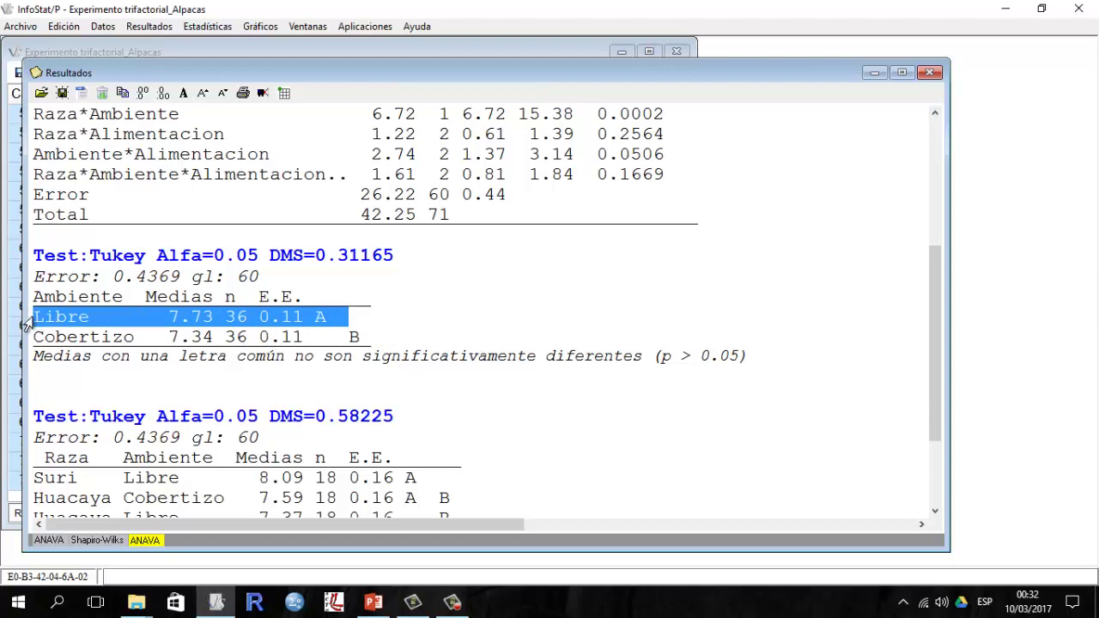
# Examine the Tukey comparison of the four Raza*Ambiente combinations, comparing the Suri Libre mean and its letters with the other three
pyautogui.scroll(-2, 68, 346)
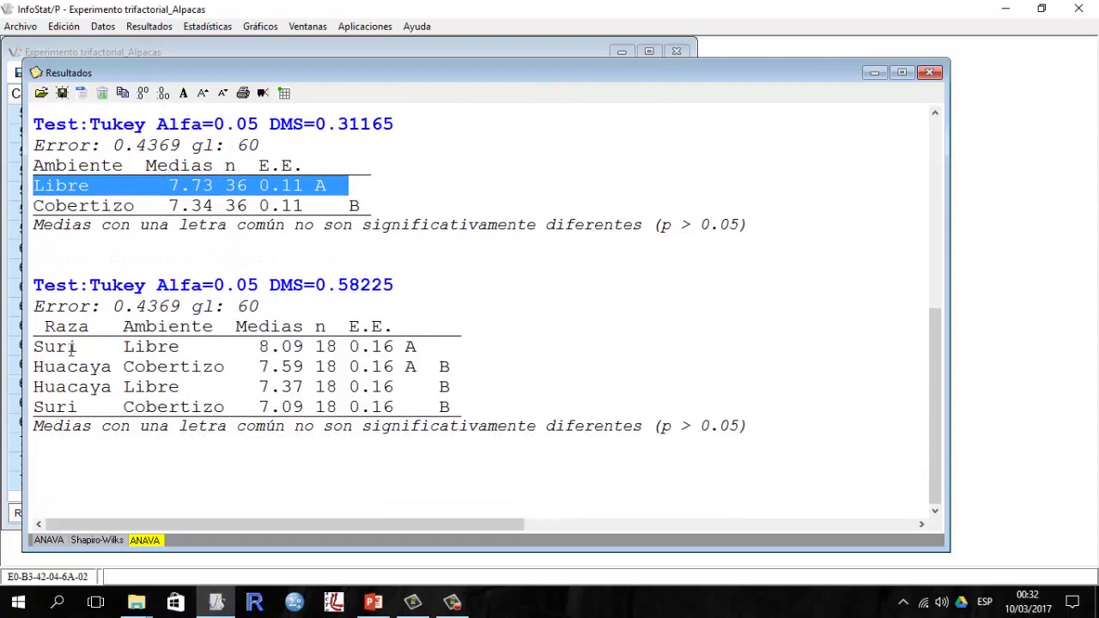
pyautogui.moveTo(427, 346); pyautogui.dragTo(184, 281)
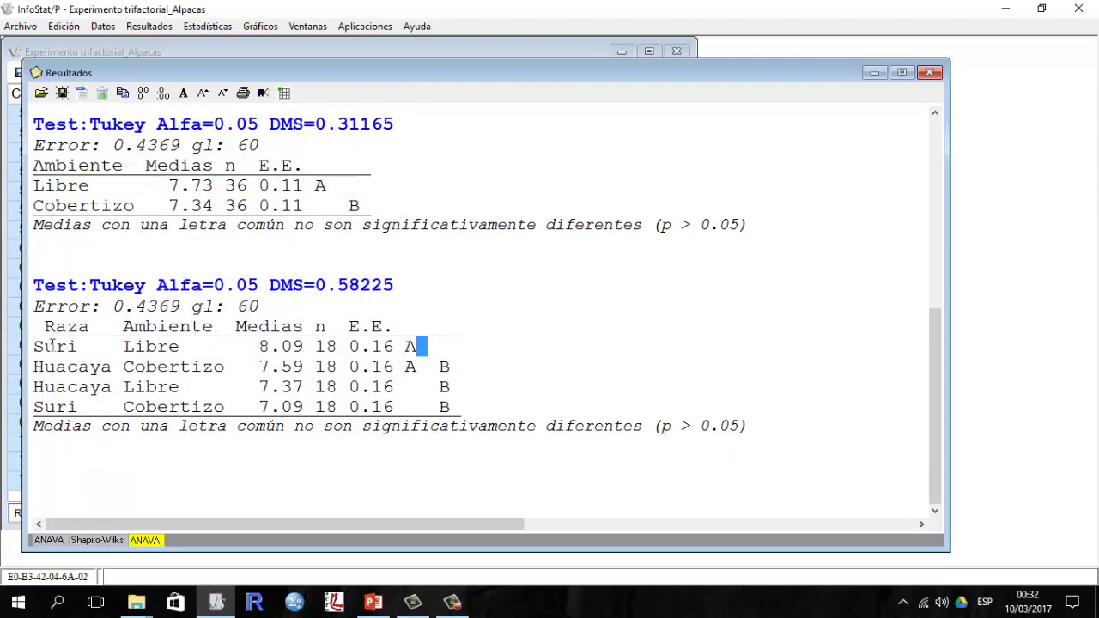
pyautogui.moveTo(45, 346); pyautogui.dragTo(187, 347)
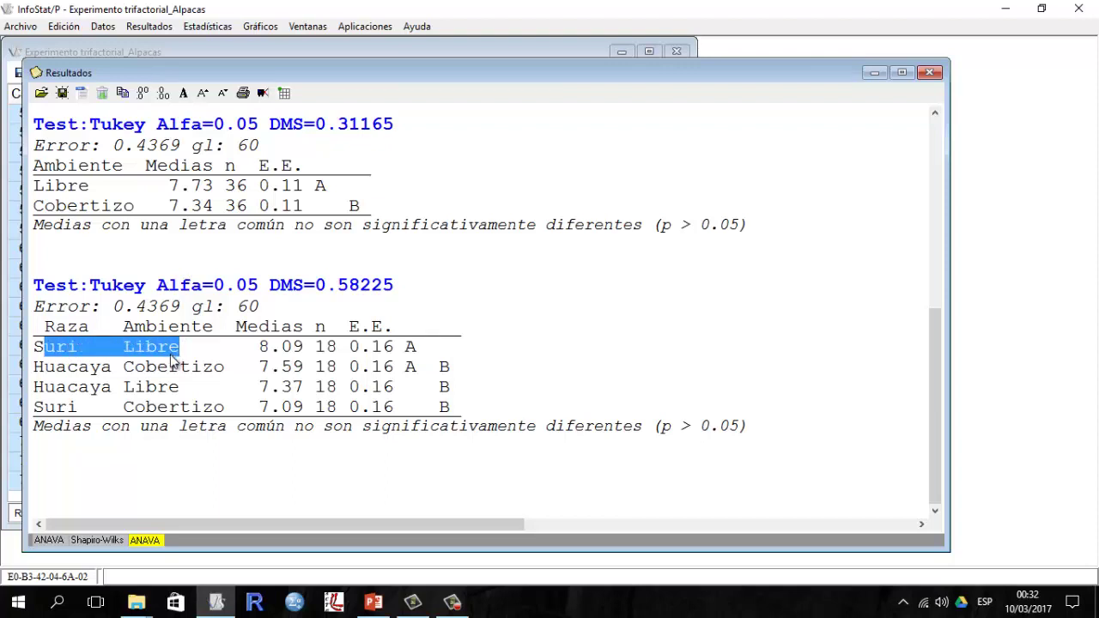
pyautogui.moveTo(225, 367); pyautogui.dragTo(35, 368)
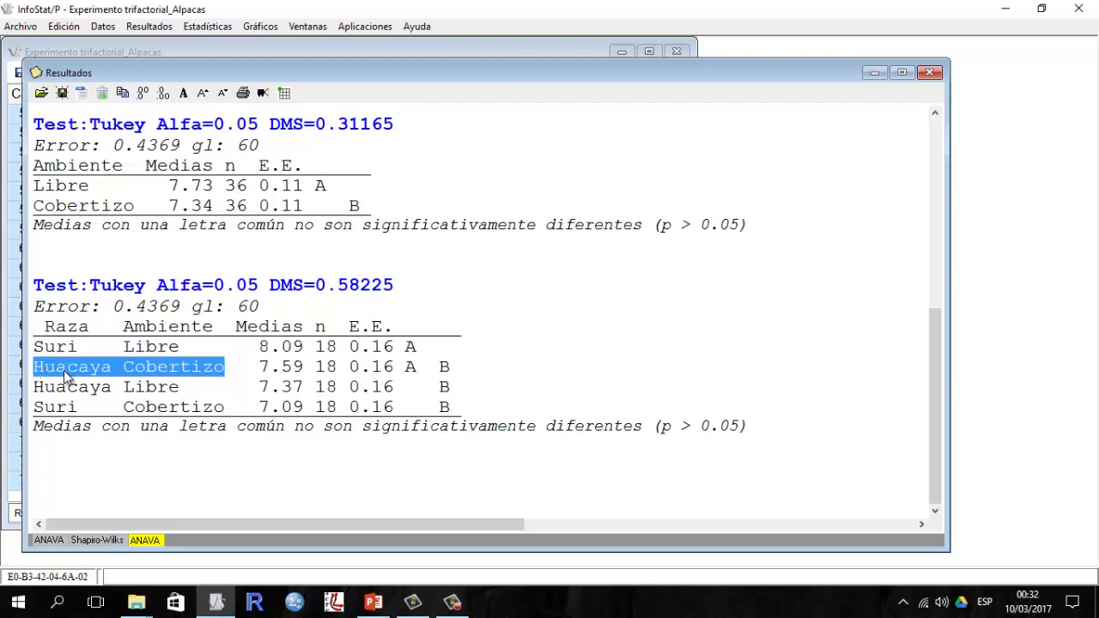
pyautogui.click(155, 369)
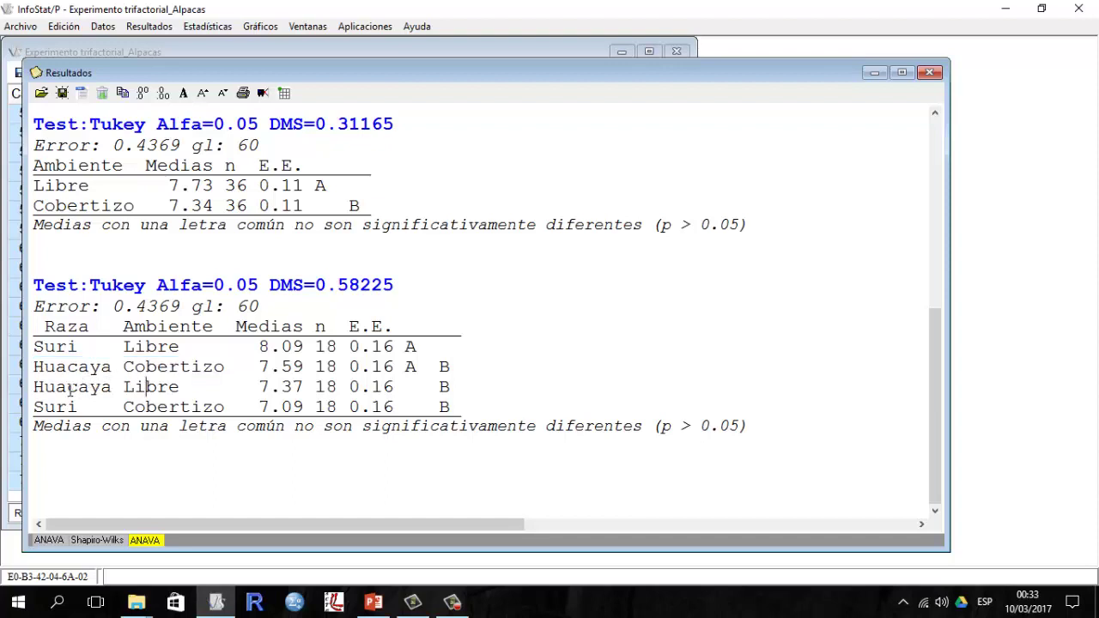
pyautogui.click(131, 388)
pyautogui.click(47, 408)
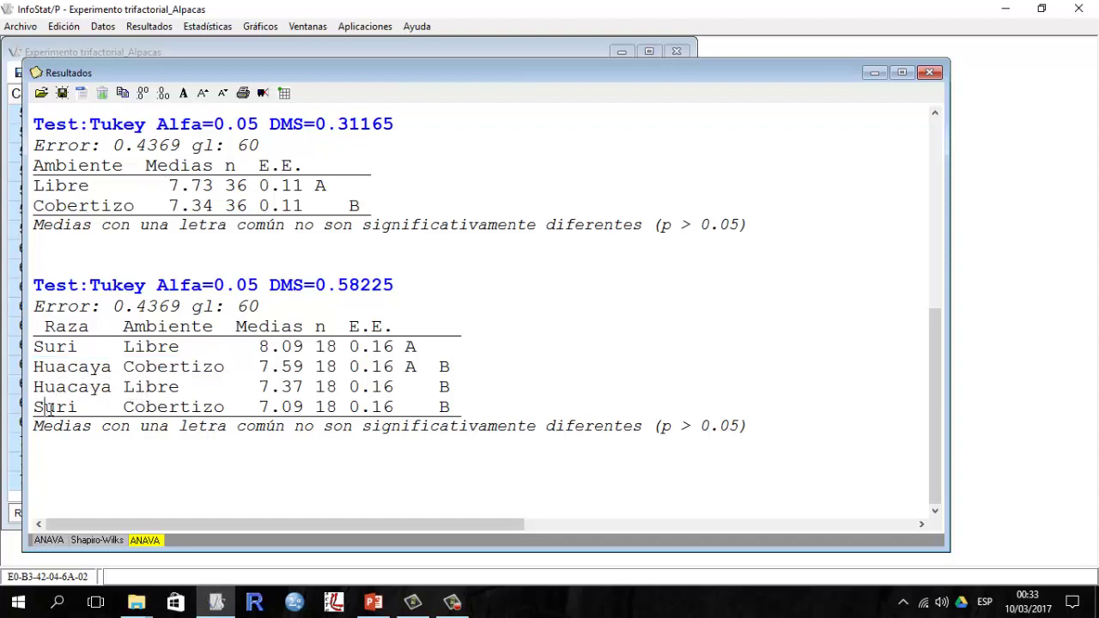
pyautogui.click(159, 408)
pyautogui.moveTo(450, 407); pyautogui.dragTo(33, 368)
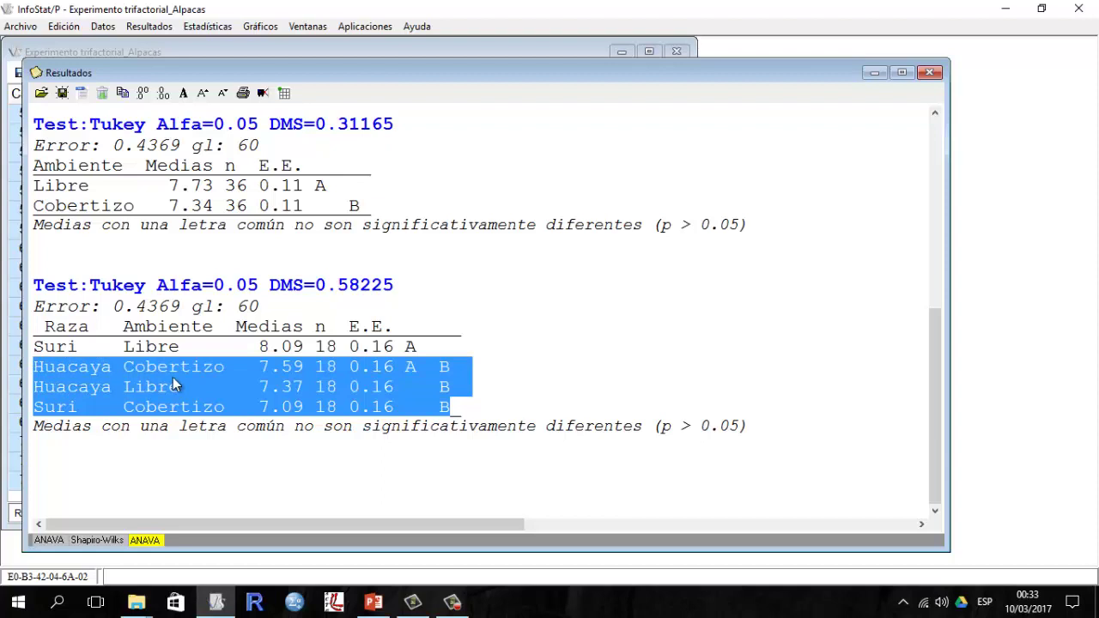
pyautogui.click(25, 346)
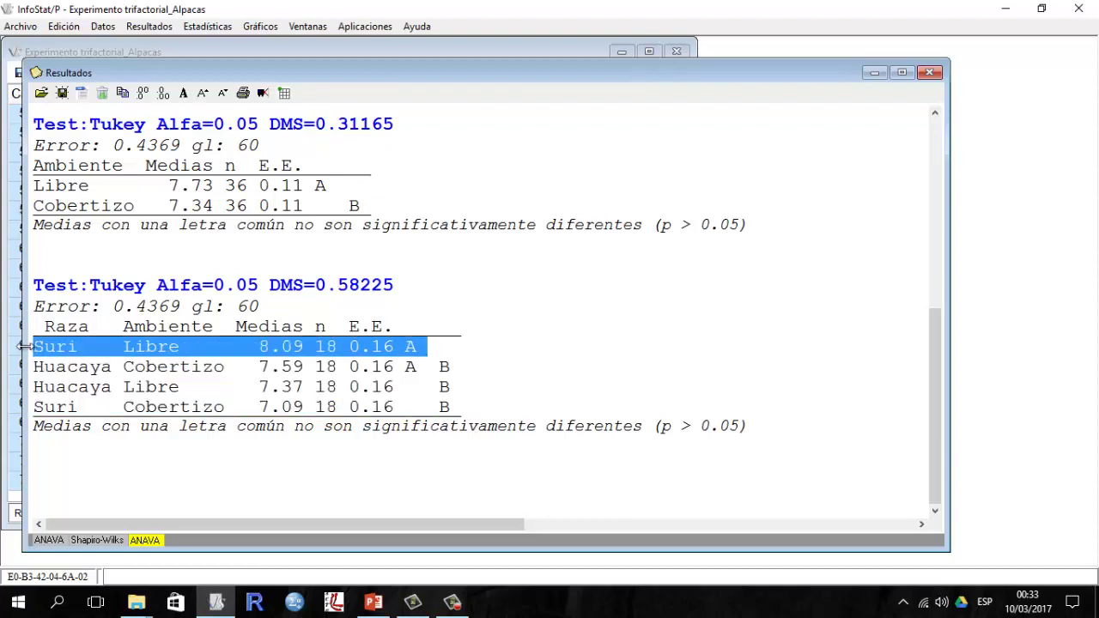